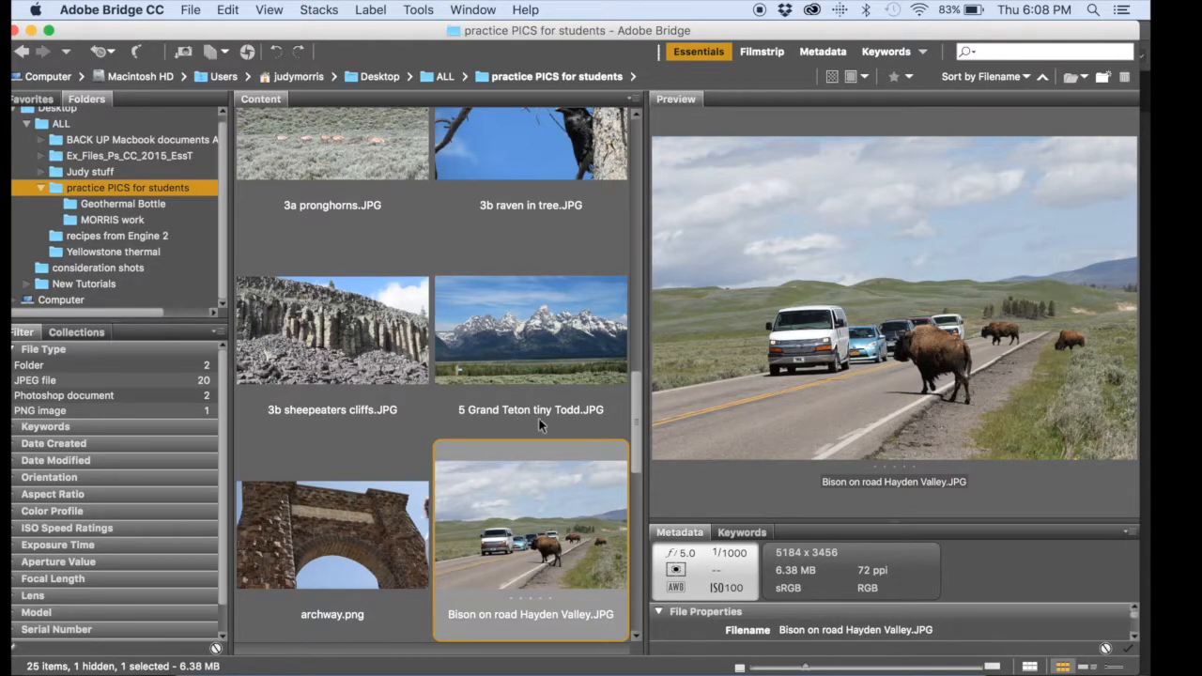
Open "5 Grand Teton tiny Todd.JPG" from Bridge in Photoshop and fit the image to the window.
click(549, 345)
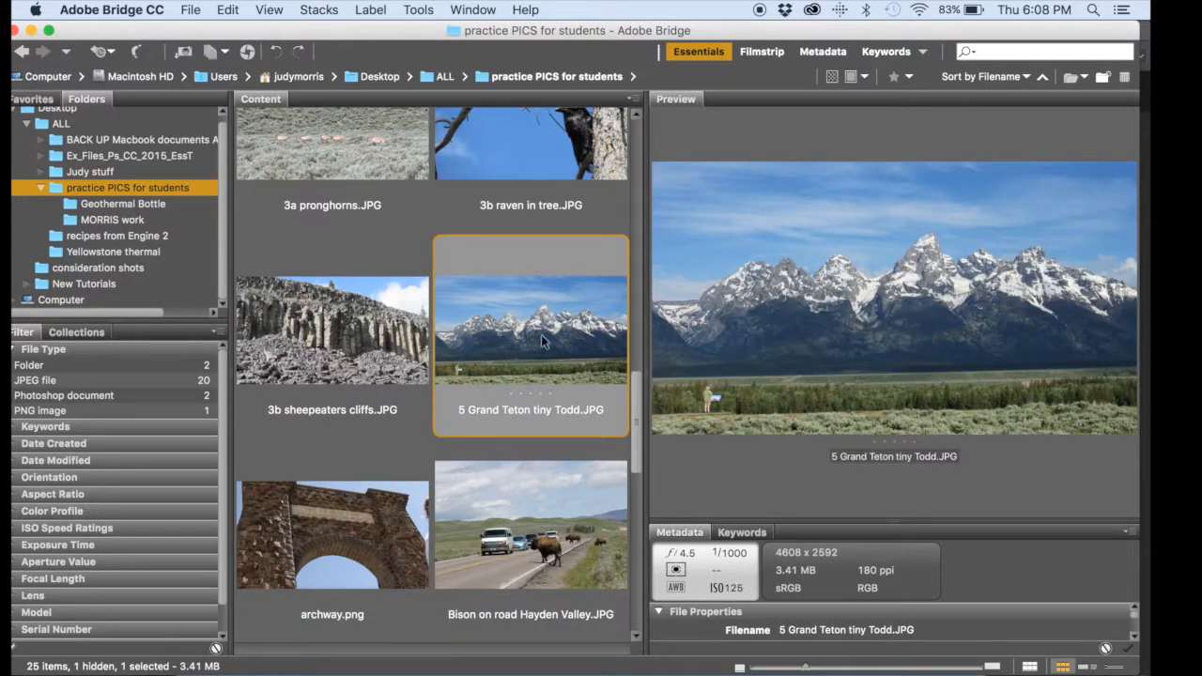
double_click(533, 339)
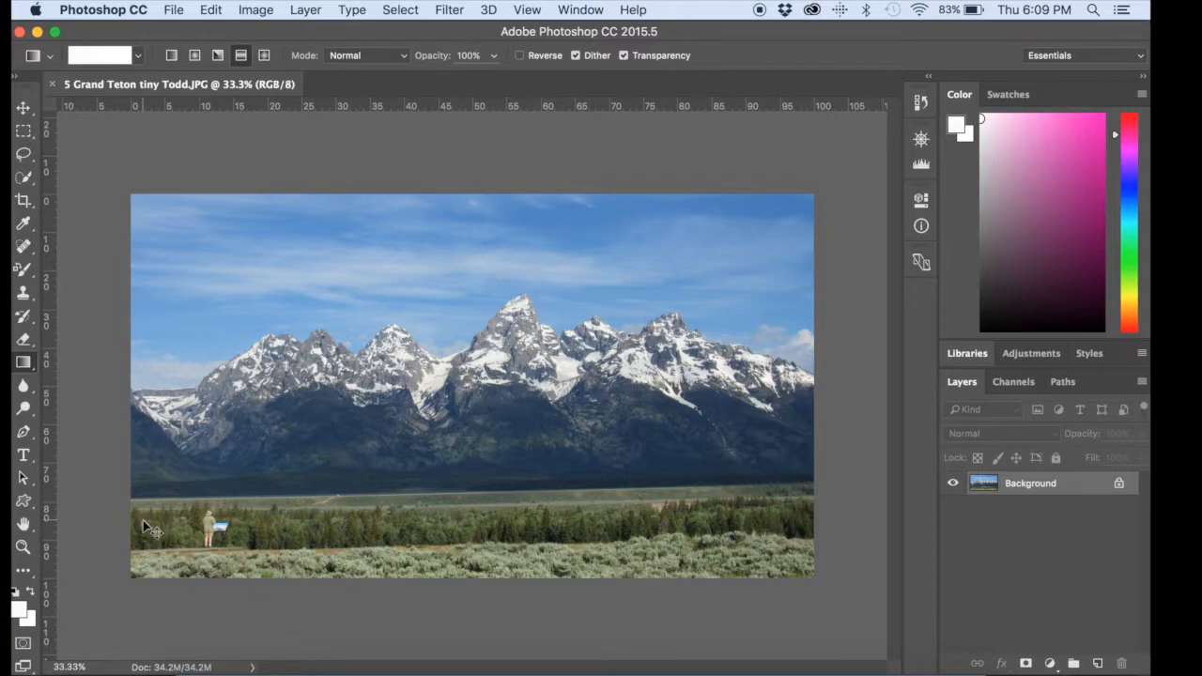
key(super+0)
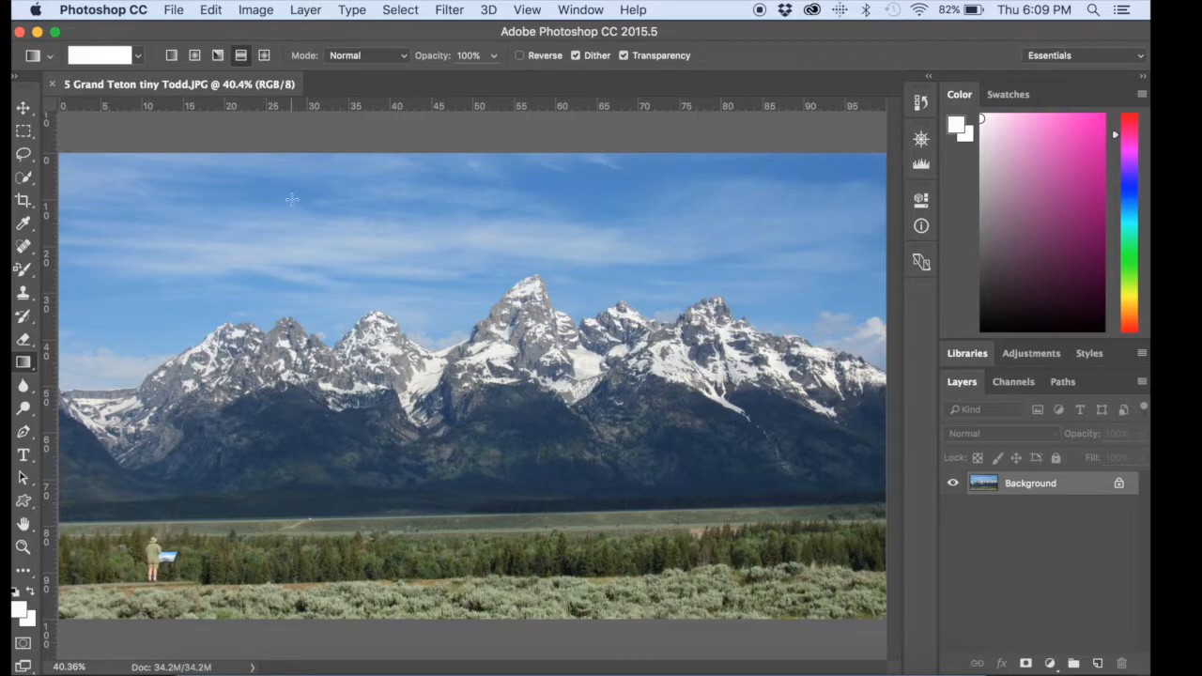
Apply a Hue/Saturation adjustment directly to the Background layer with the hue set to -180.
click(256, 11)
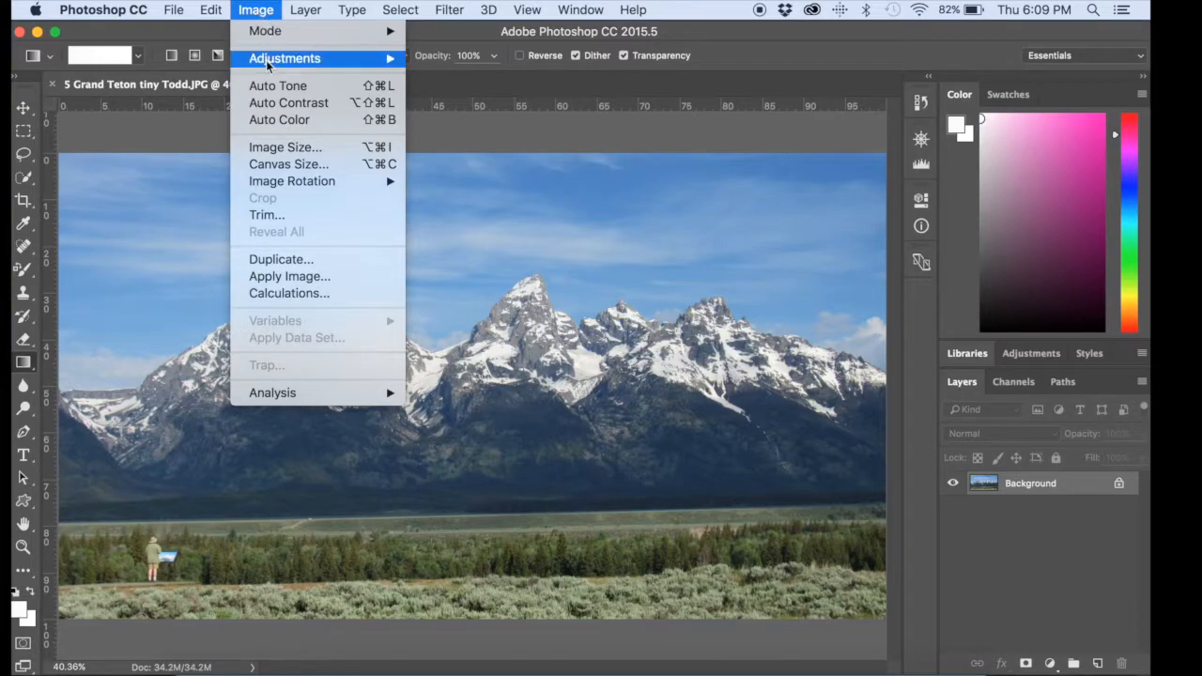
mouse_move(266, 62)
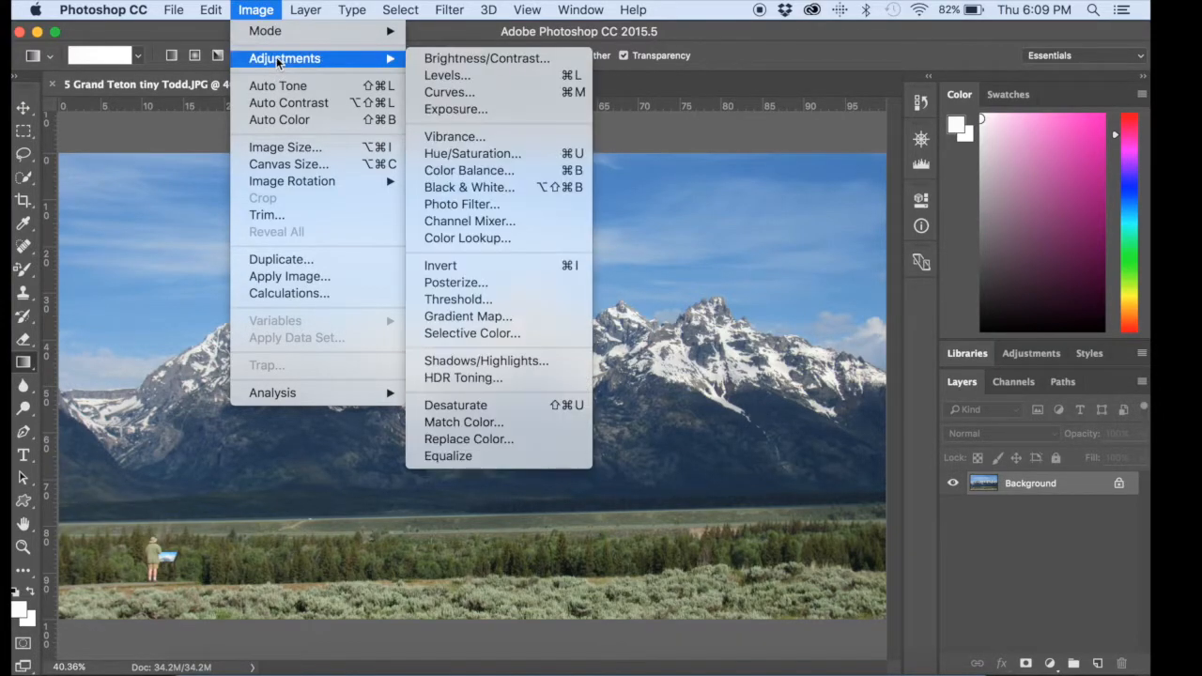
click(438, 155)
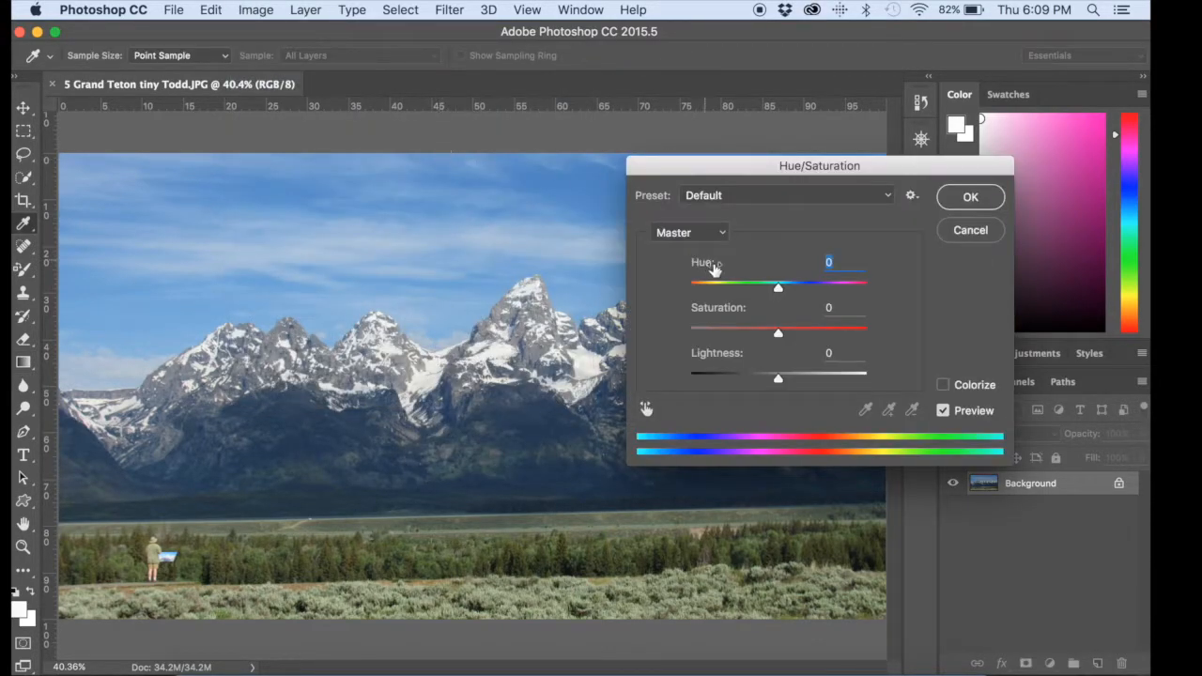
drag(777, 286, 688, 298)
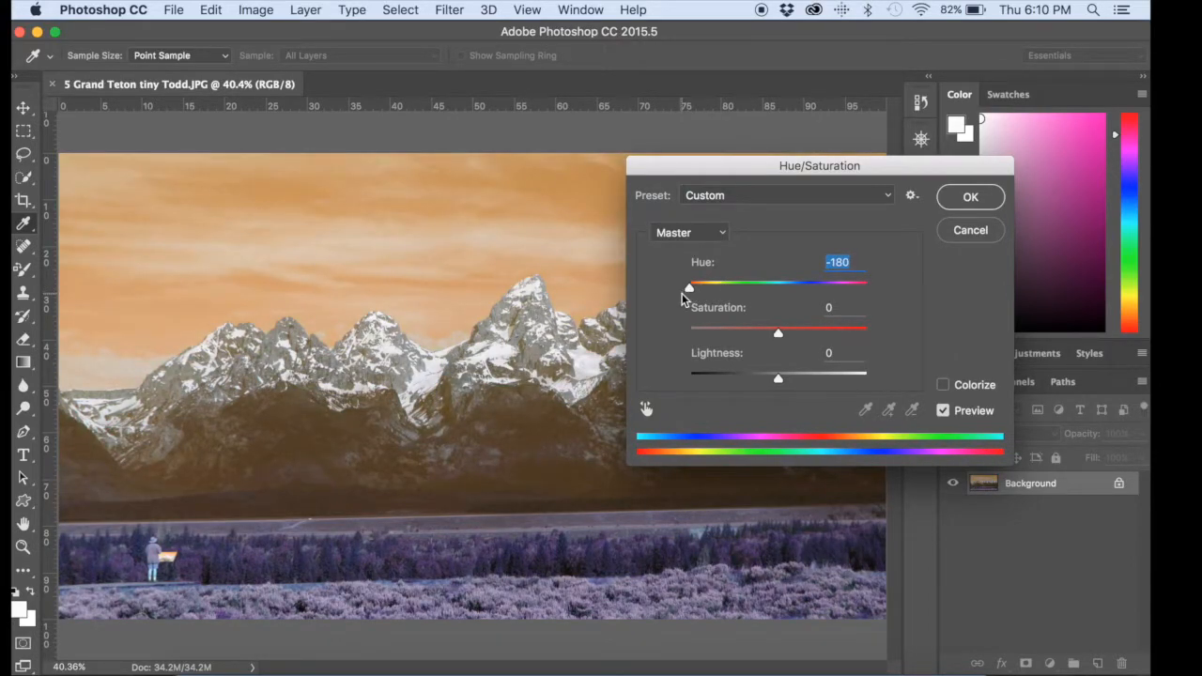
click(957, 199)
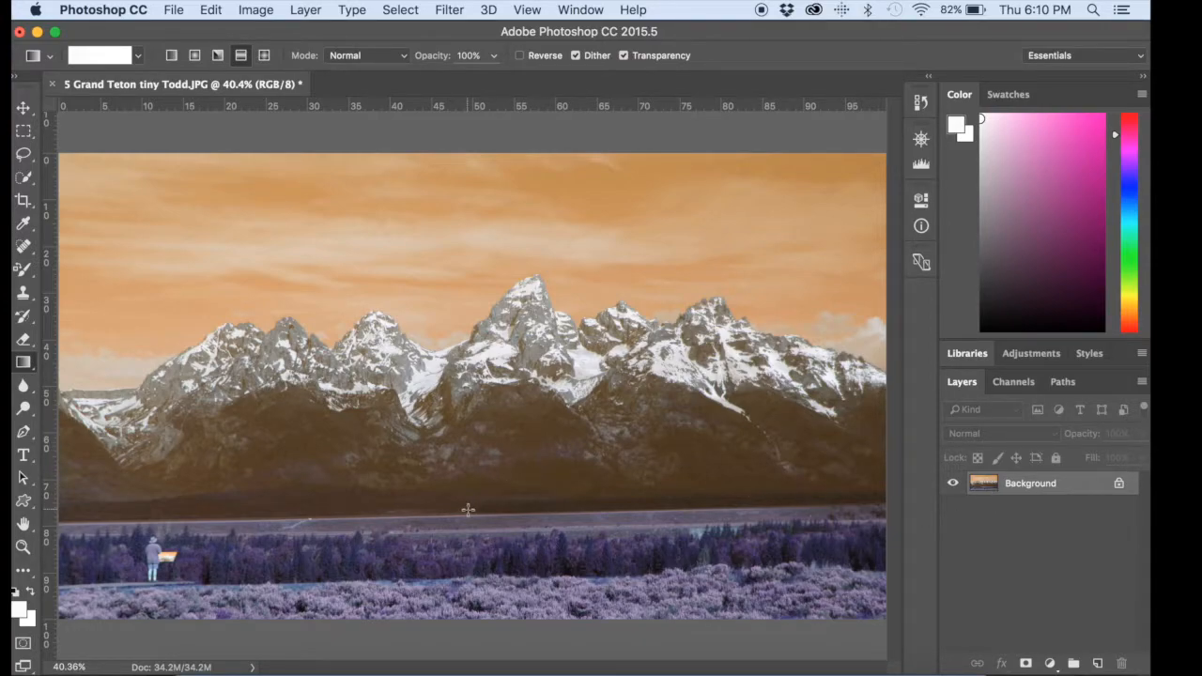
Revert the image to its opened state in the history, undoing the Hue/Saturation adjustment.
click(921, 103)
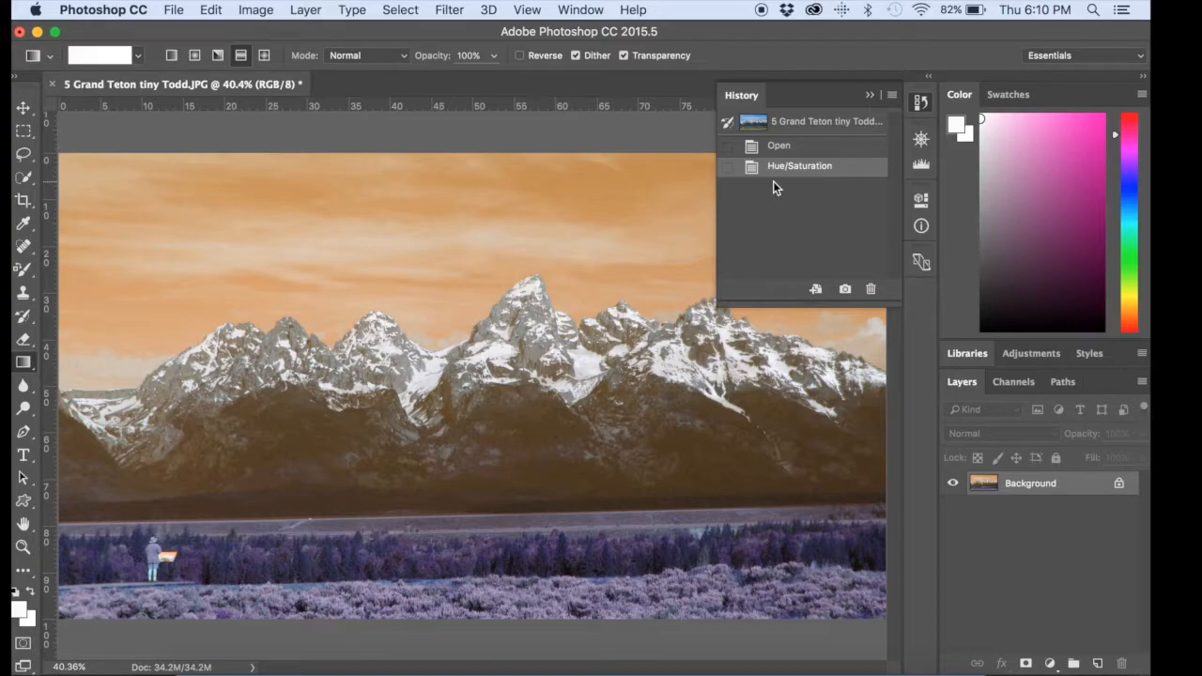
click(777, 146)
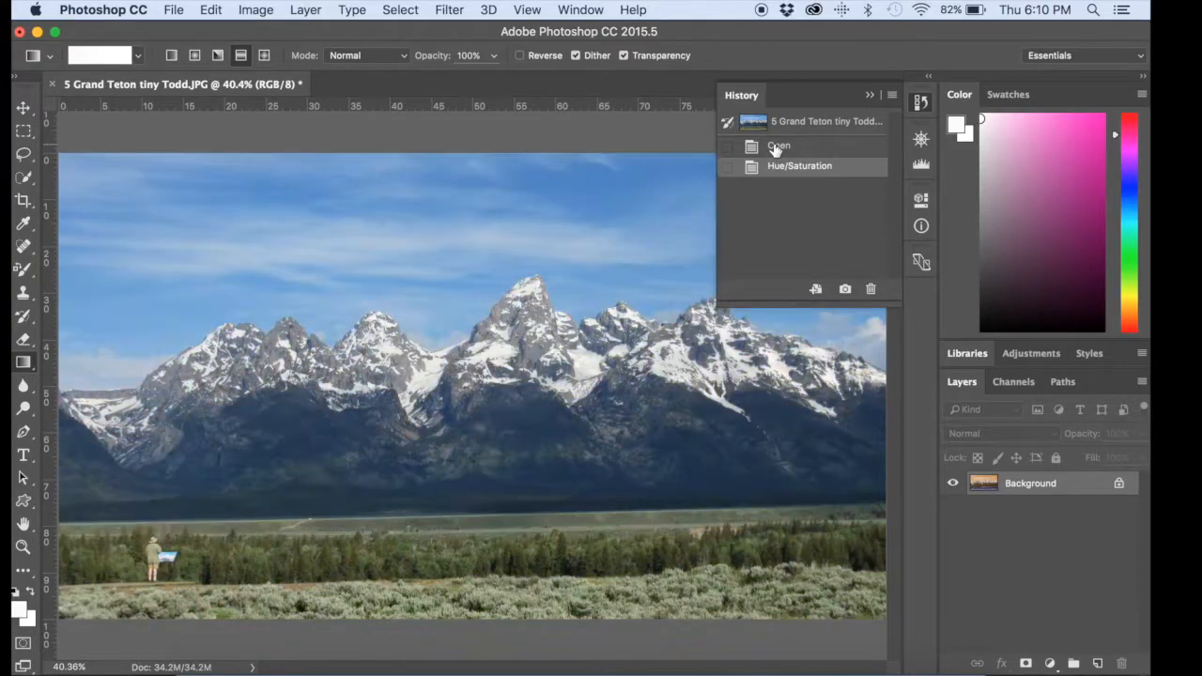
click(920, 101)
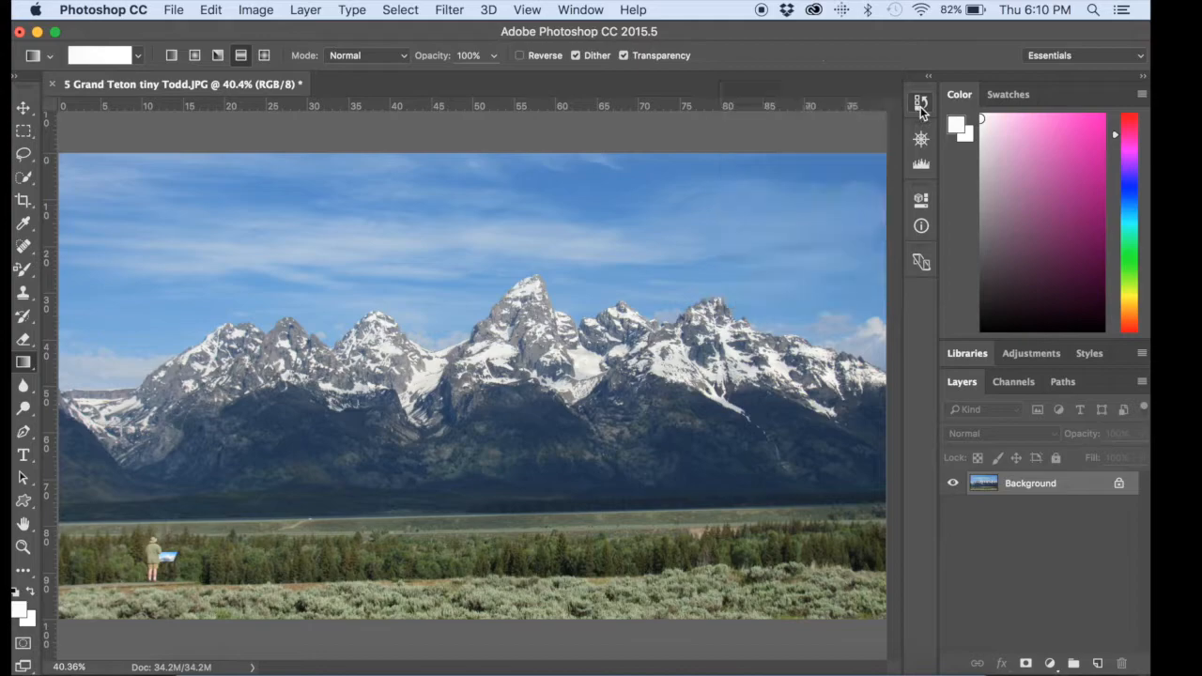
click(264, 13)
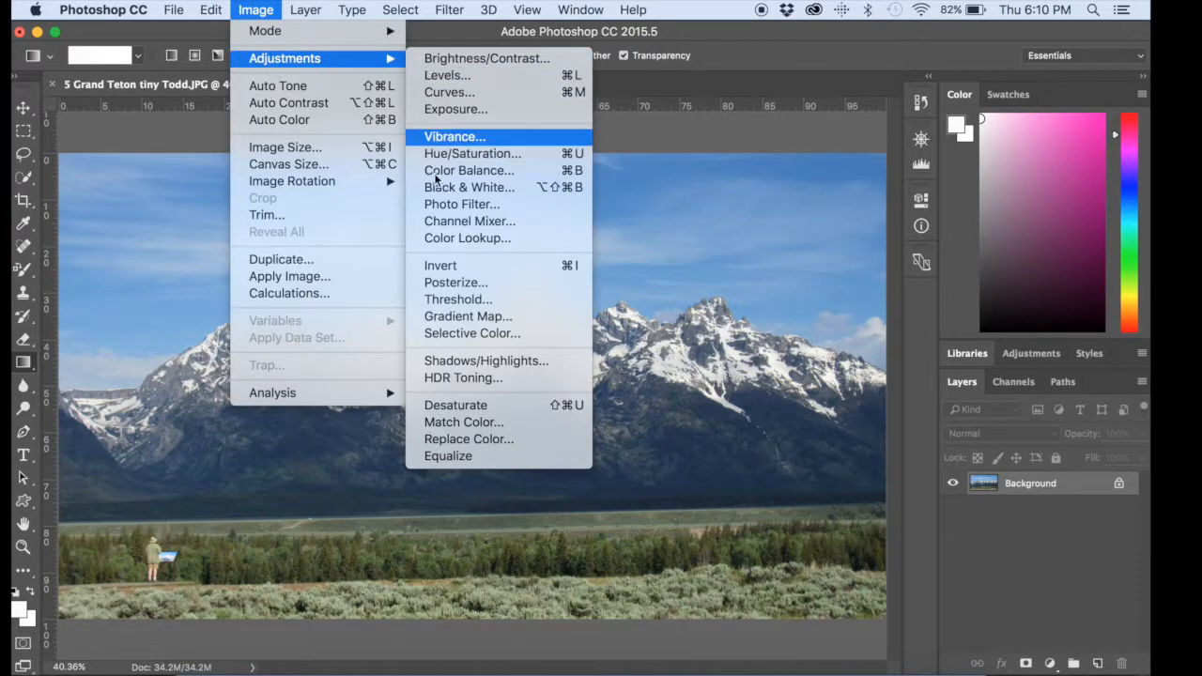
click(261, 11)
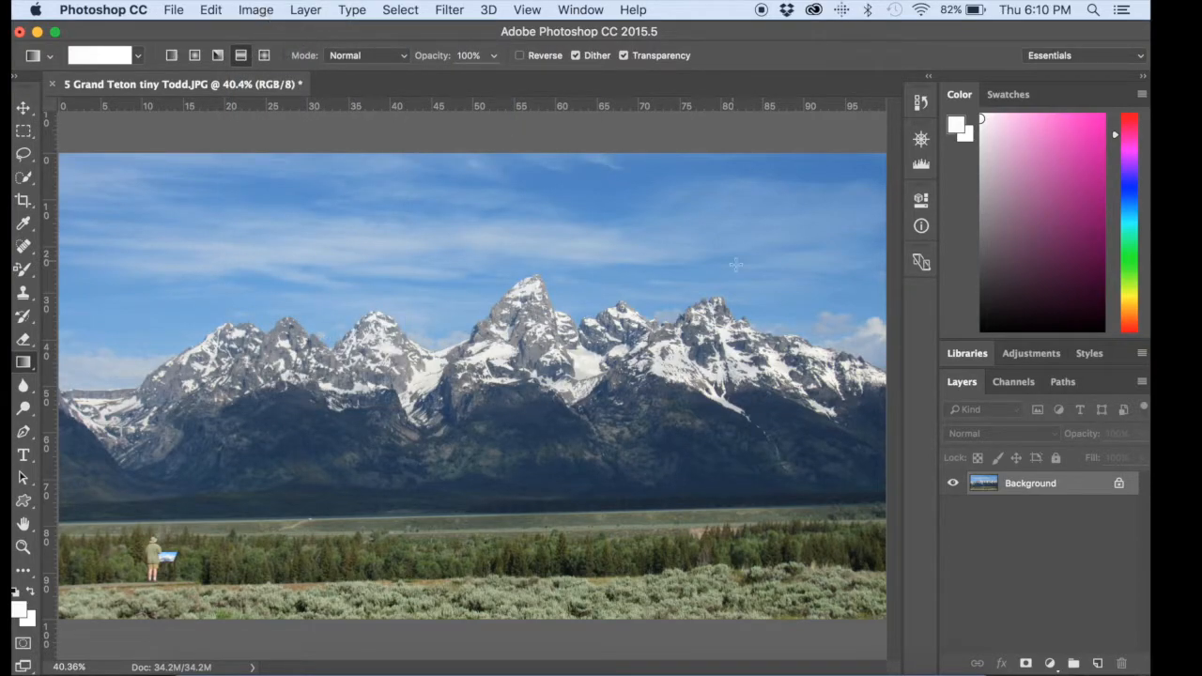
click(1052, 664)
click(1051, 664)
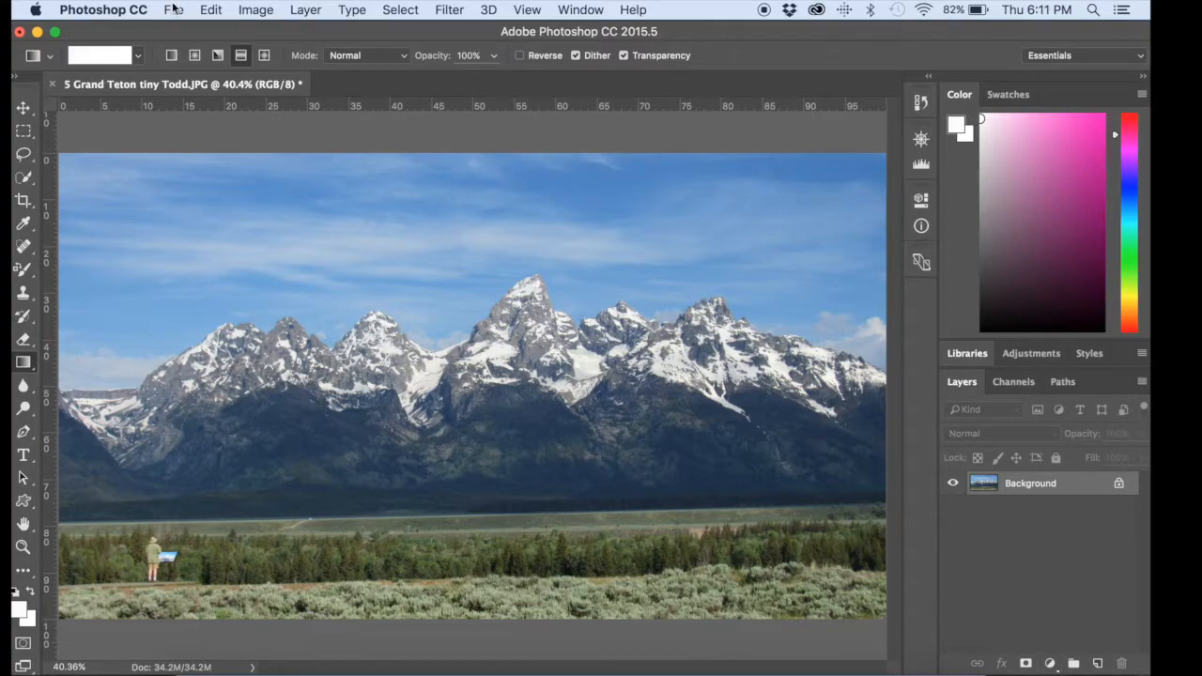
click(299, 12)
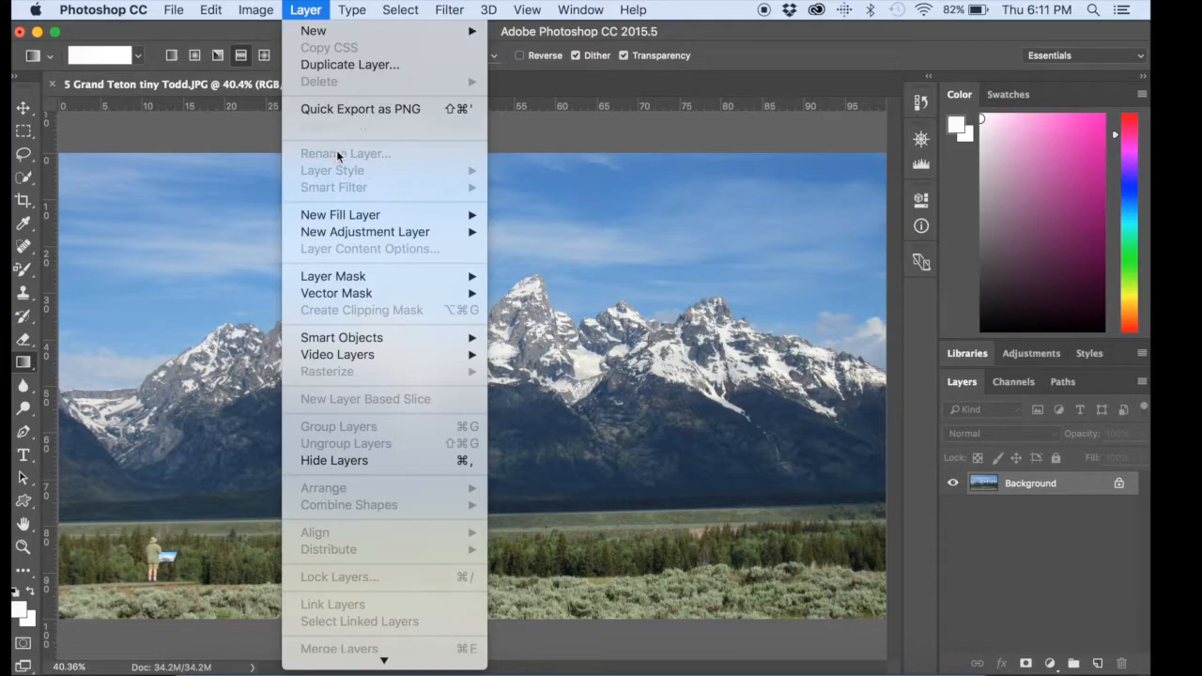
mouse_move(346, 229)
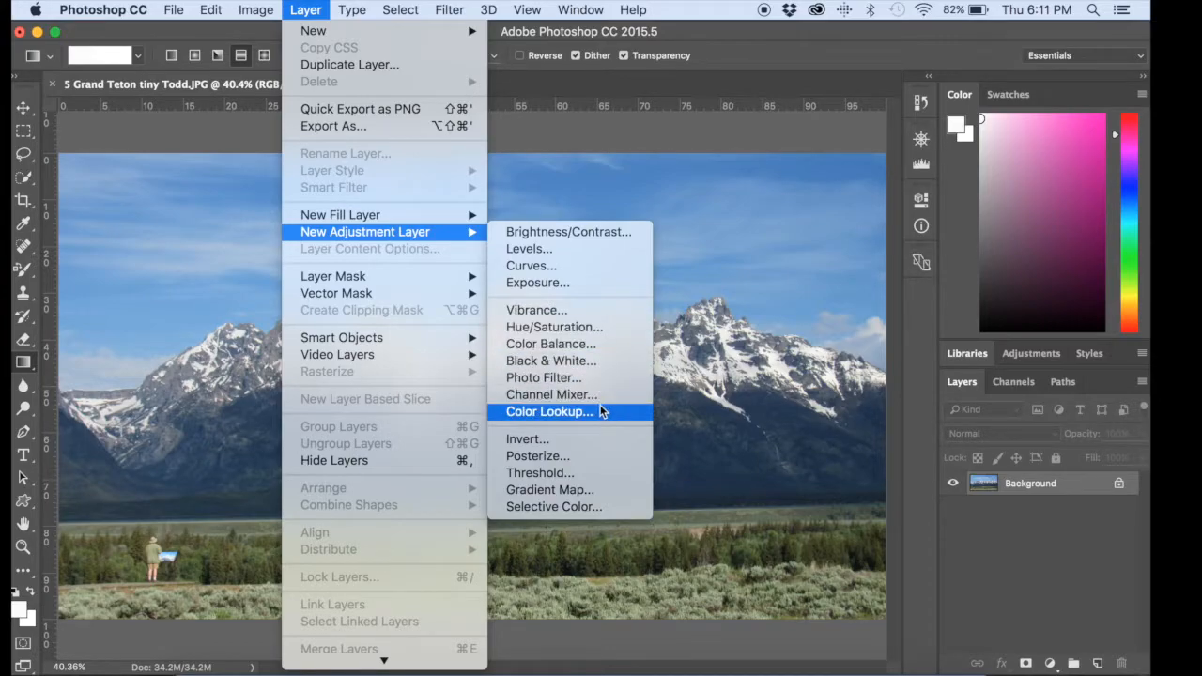
click(986, 569)
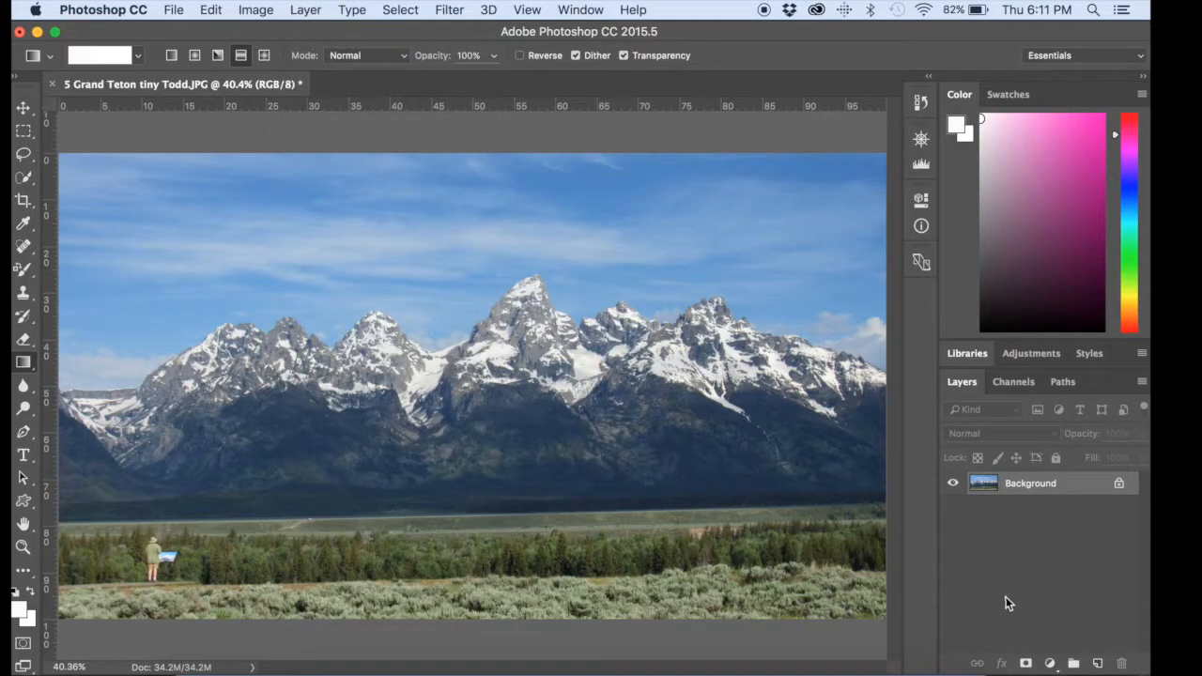
Add a Hue/Saturation adjustment layer above the Background and set its hue to -180.
click(1050, 663)
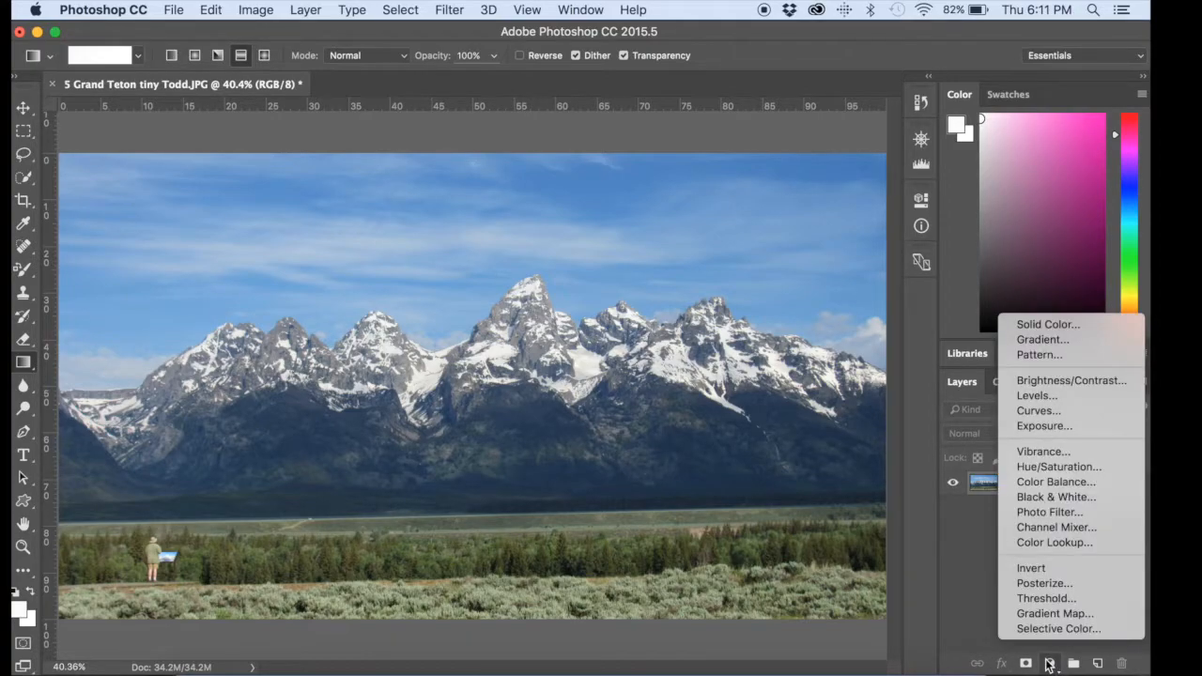
click(1054, 465)
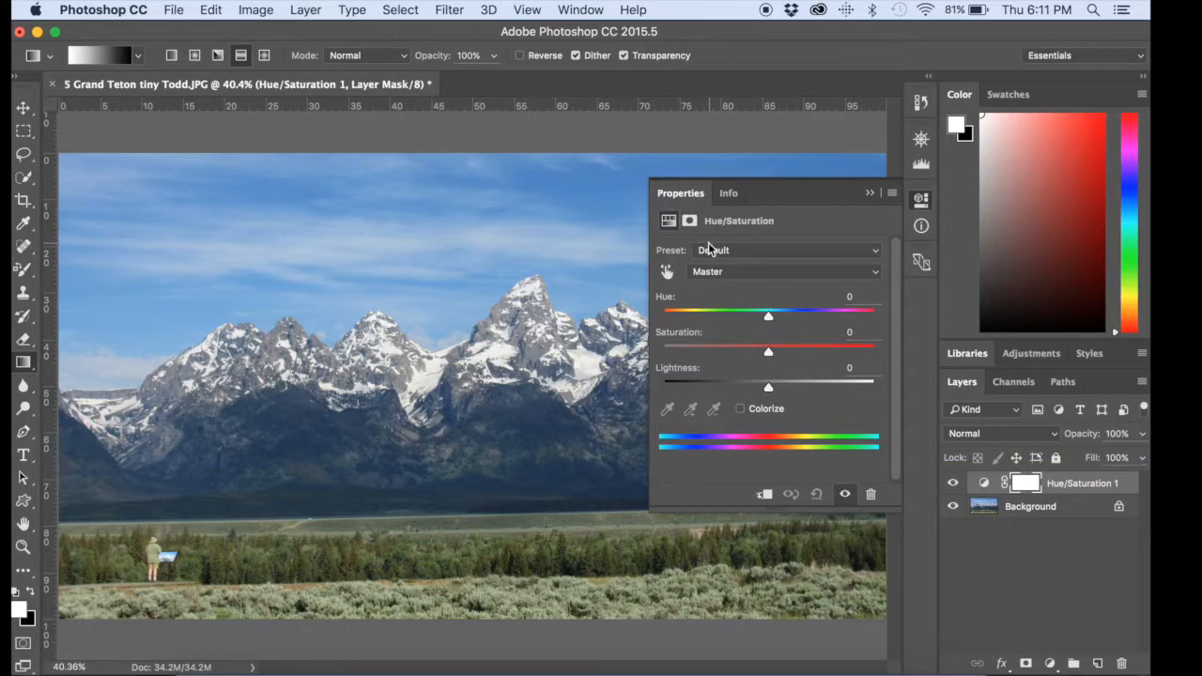
drag(768, 315, 857, 320)
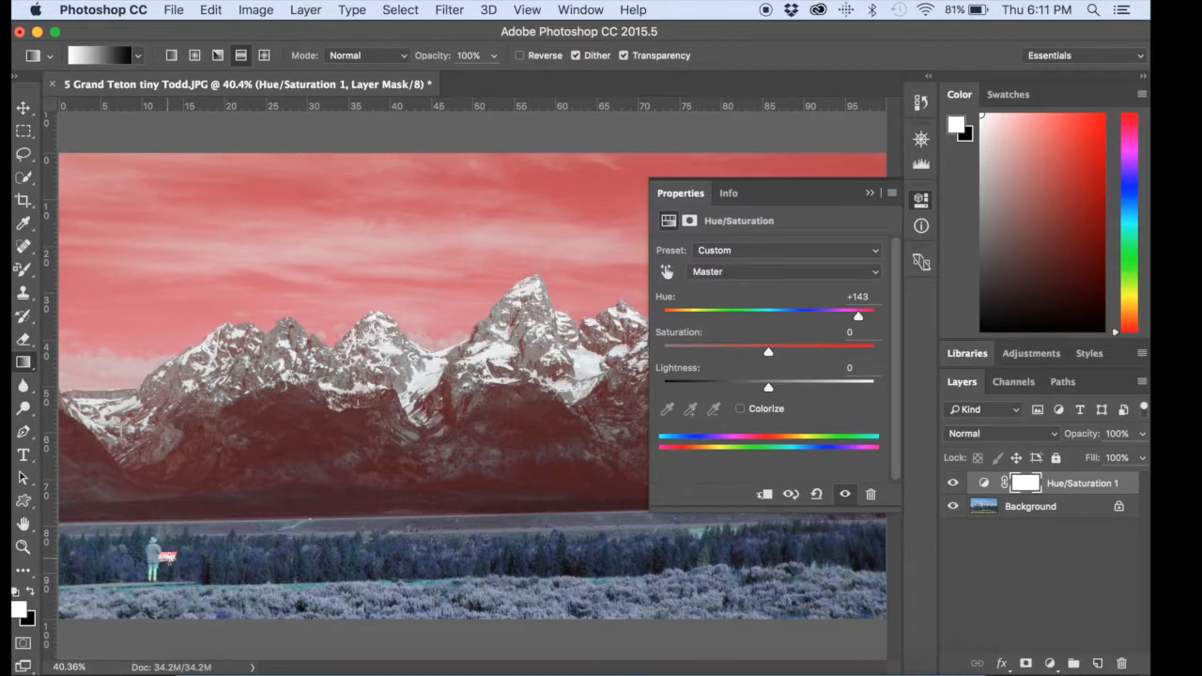
drag(857, 320, 655, 320)
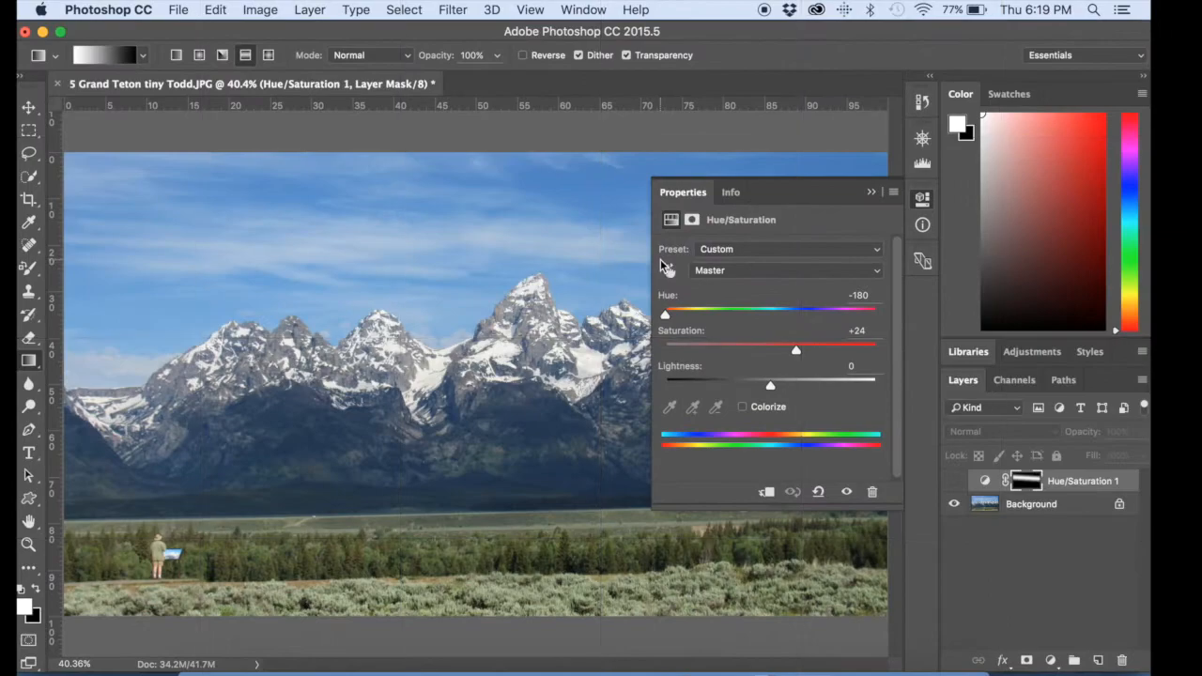
Examine the adjustment layer's mask properties, its Hue/Saturation settings and the colour information for the image.
click(692, 219)
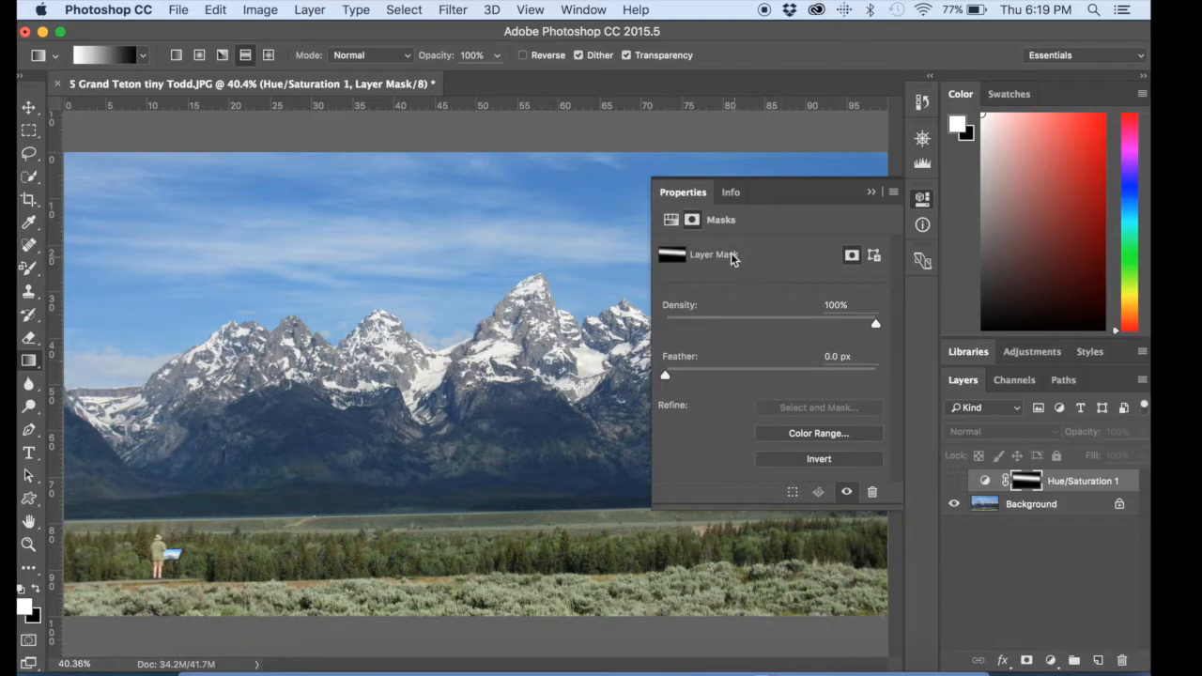
click(670, 221)
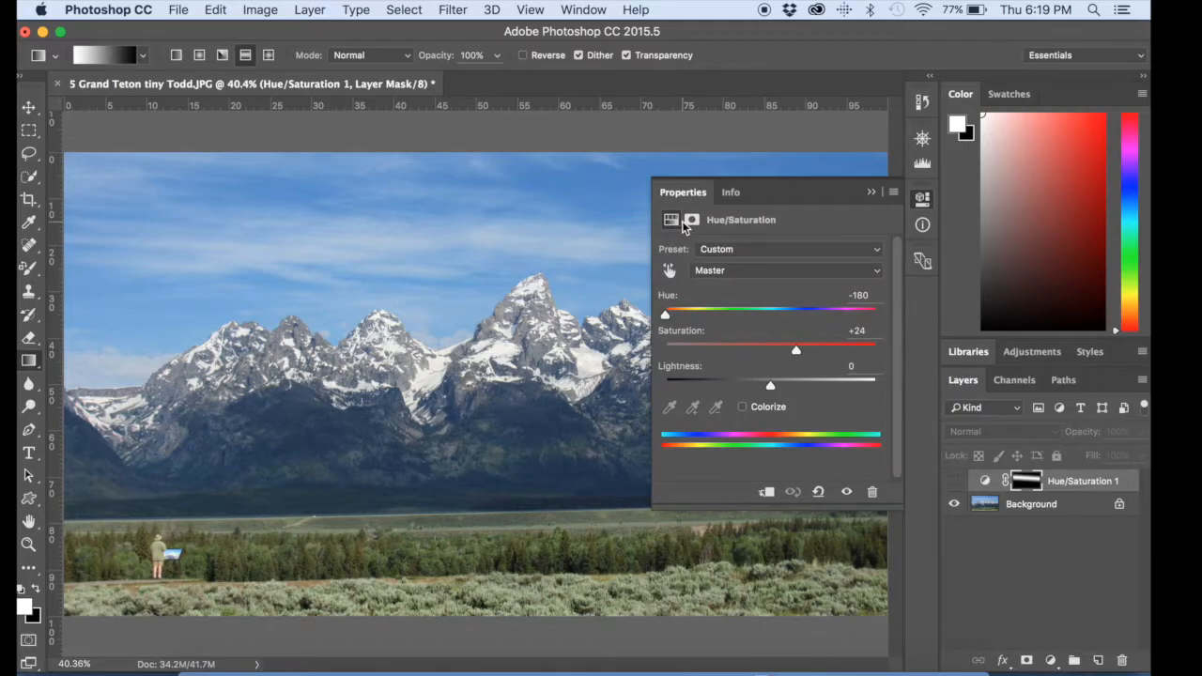
click(690, 222)
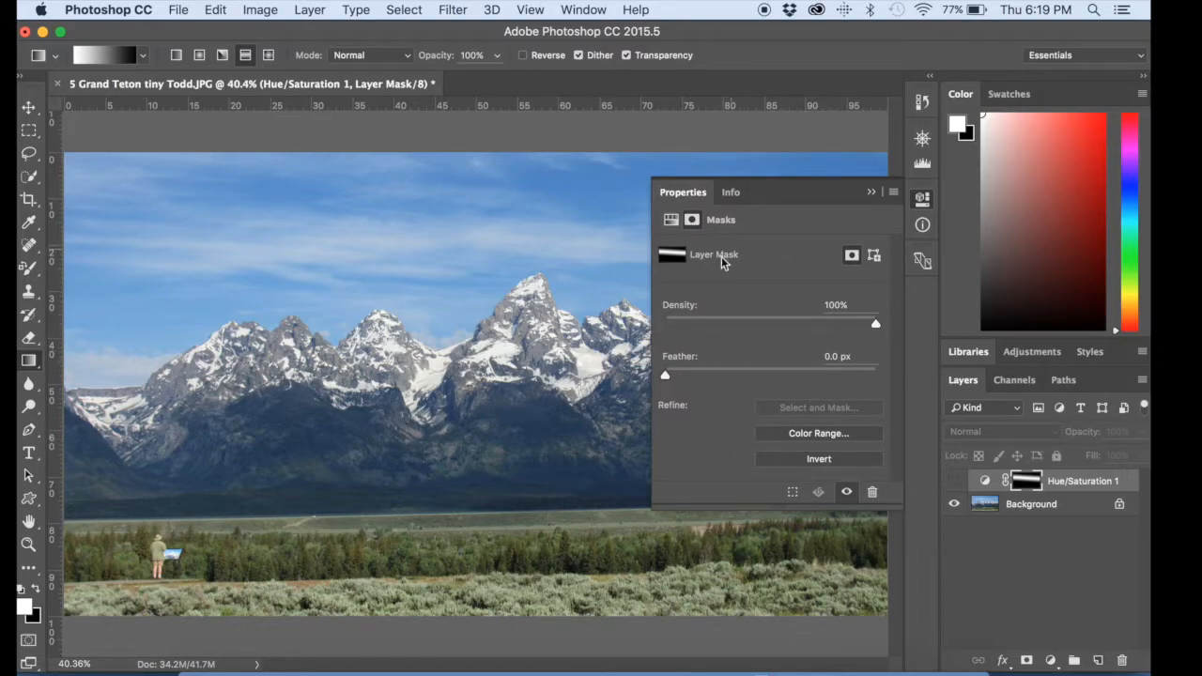
click(670, 220)
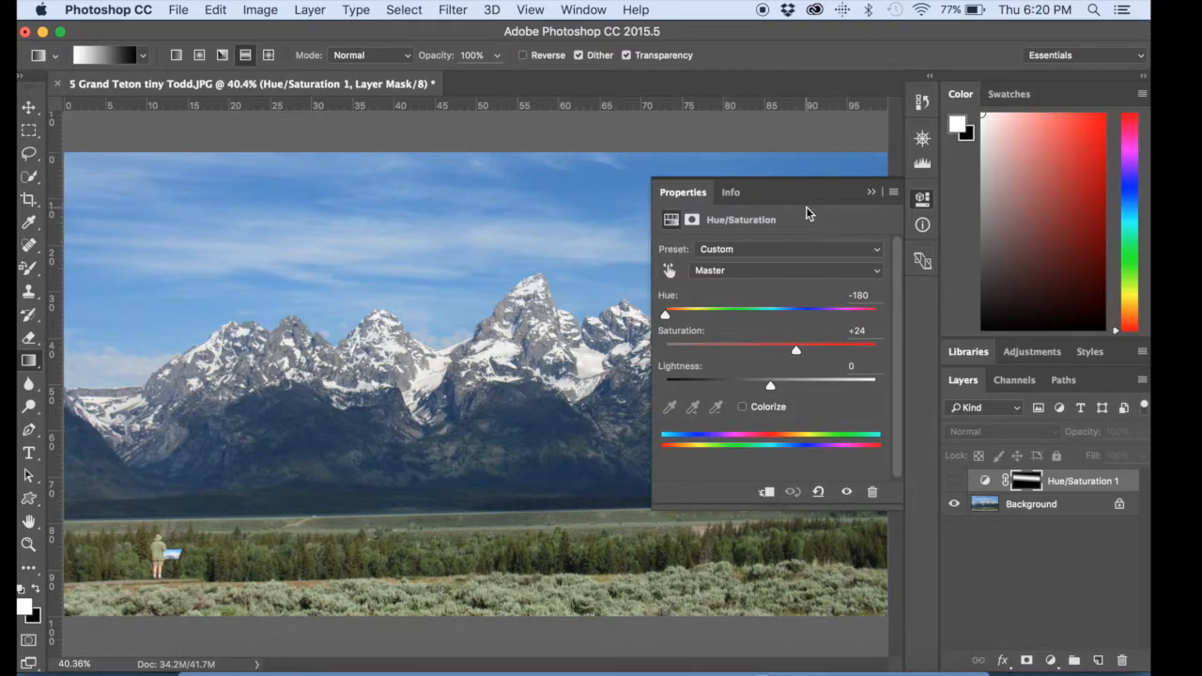
click(729, 193)
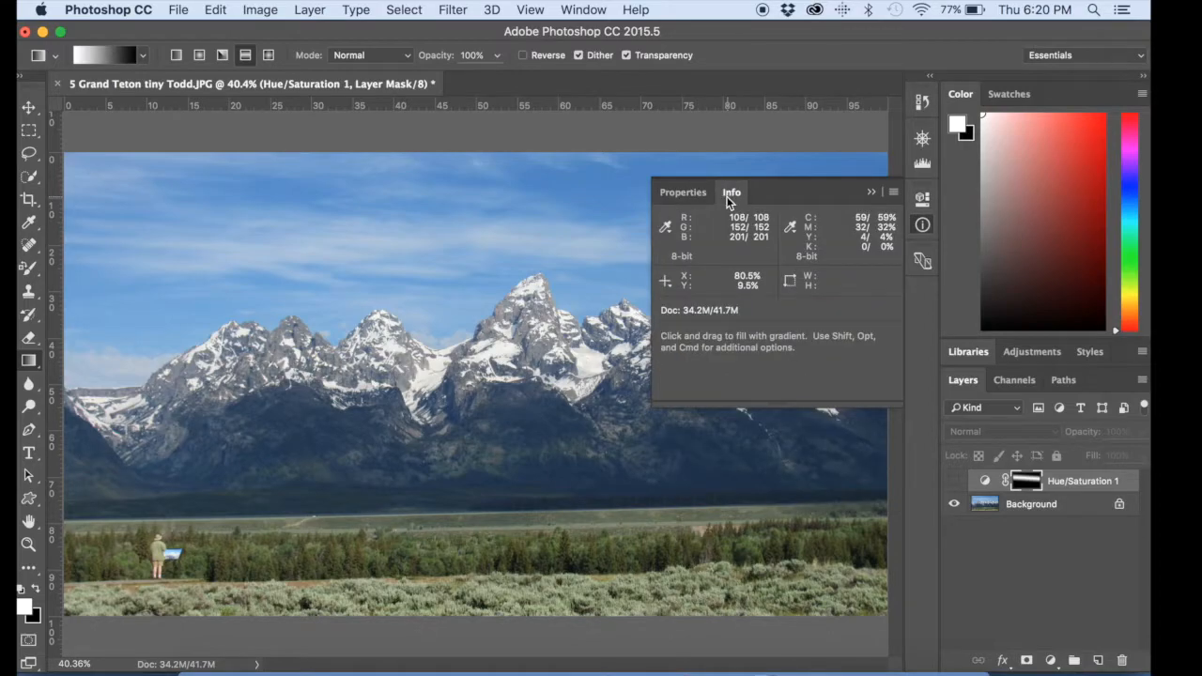
click(685, 194)
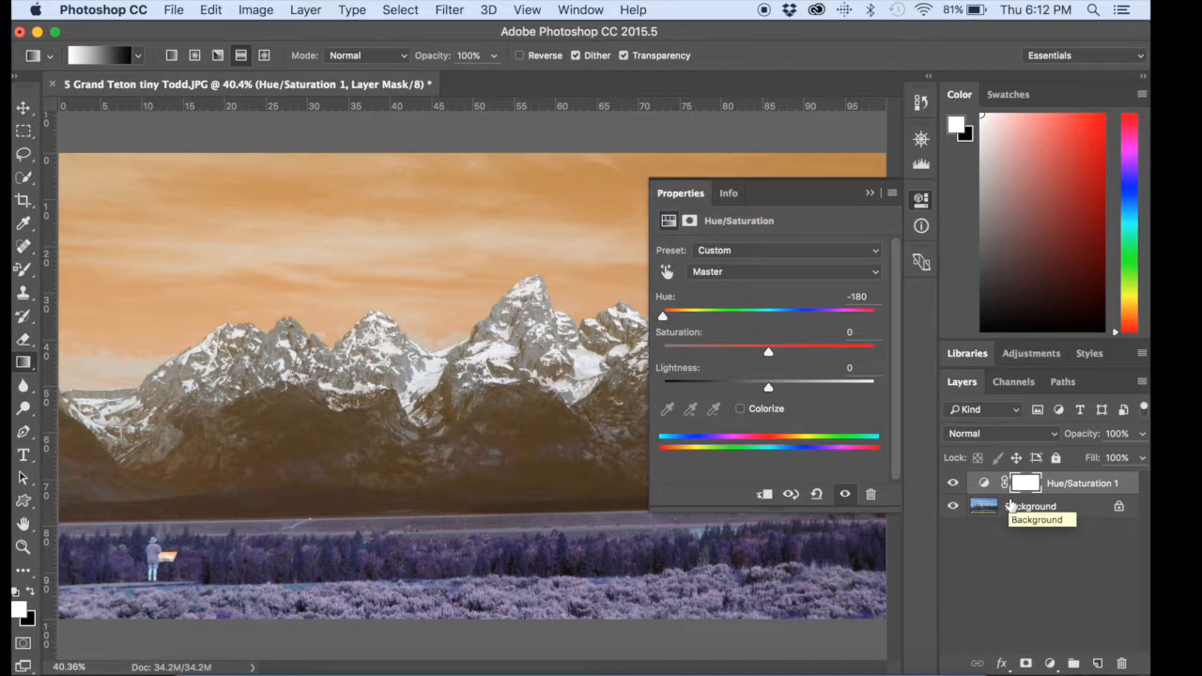
Set the Hue/Saturation adjustment layer's saturation to +18 and its lightness to -12.
drag(768, 353, 757, 390)
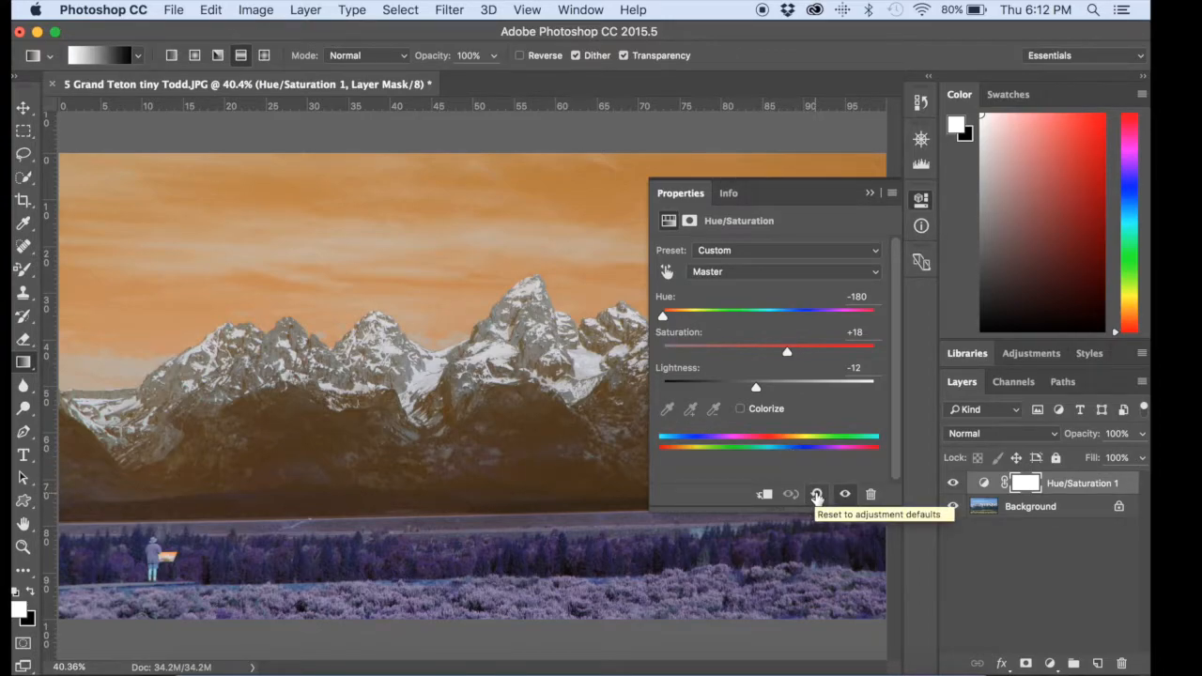
click(816, 495)
click(816, 495)
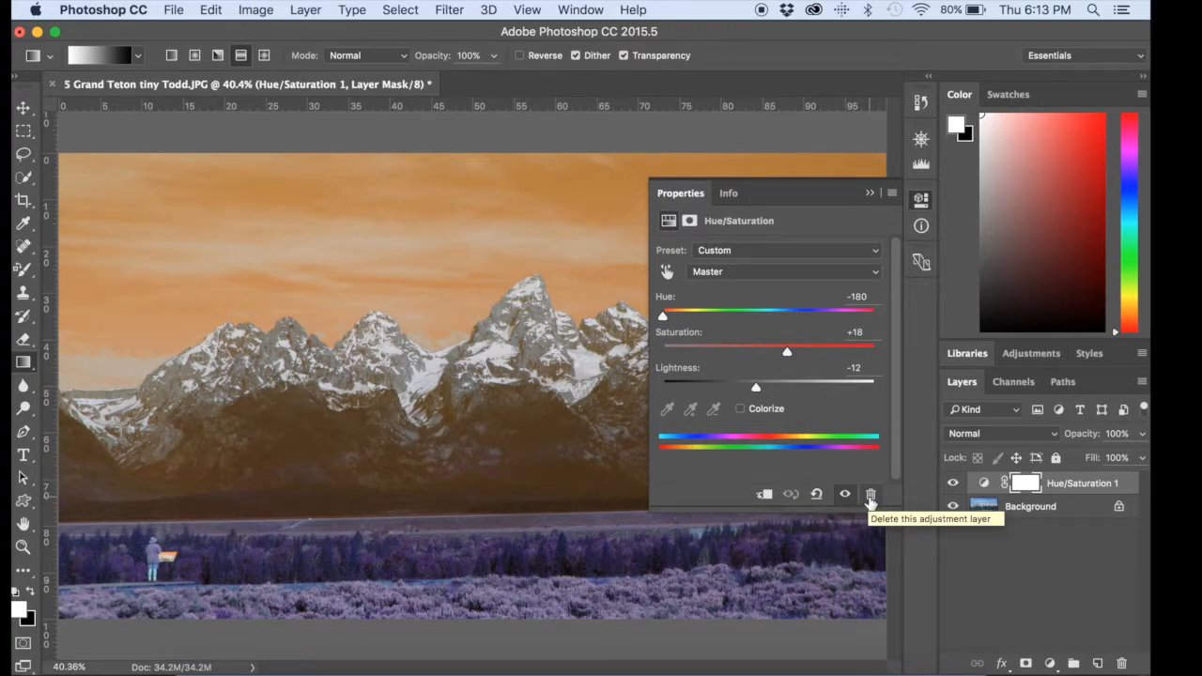
click(870, 498)
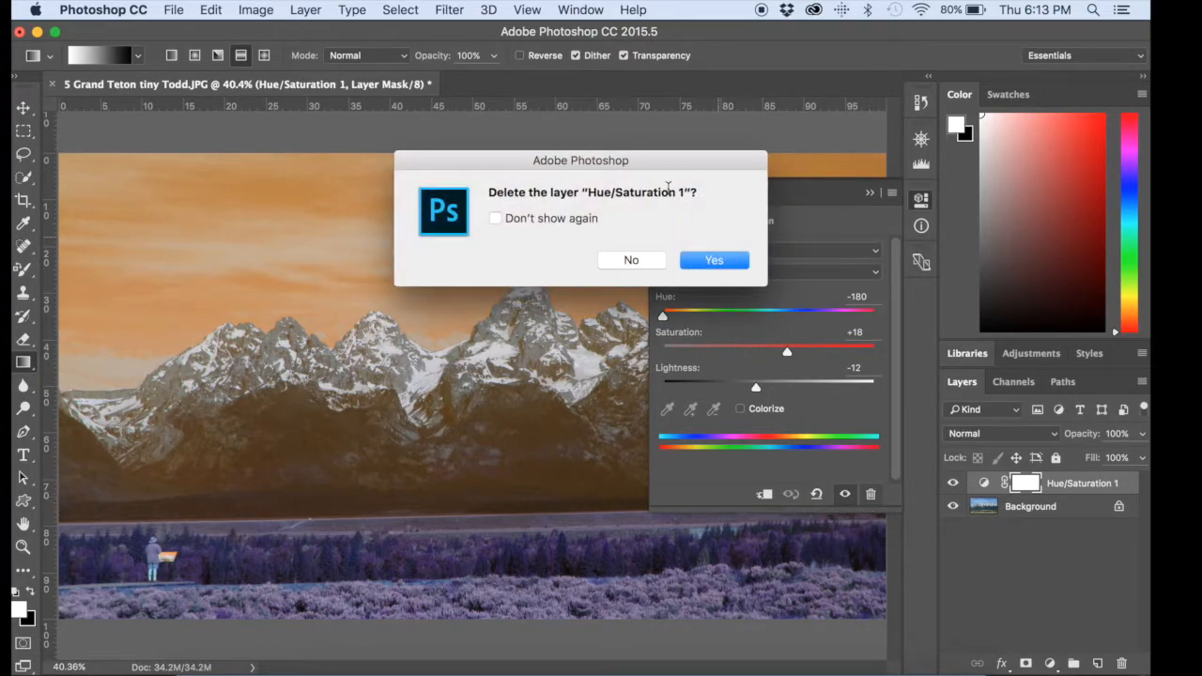
click(634, 260)
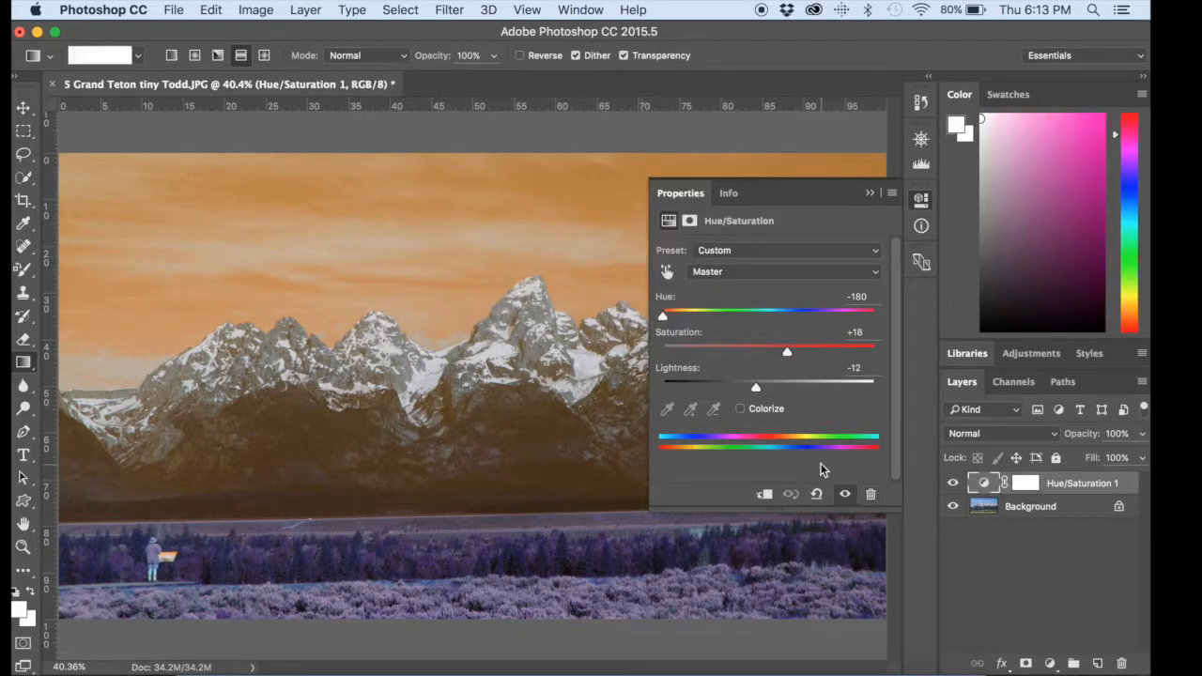
Apply the Cyanotype preset to the Hue/Saturation adjustment layer and set its hue to 186.
click(726, 260)
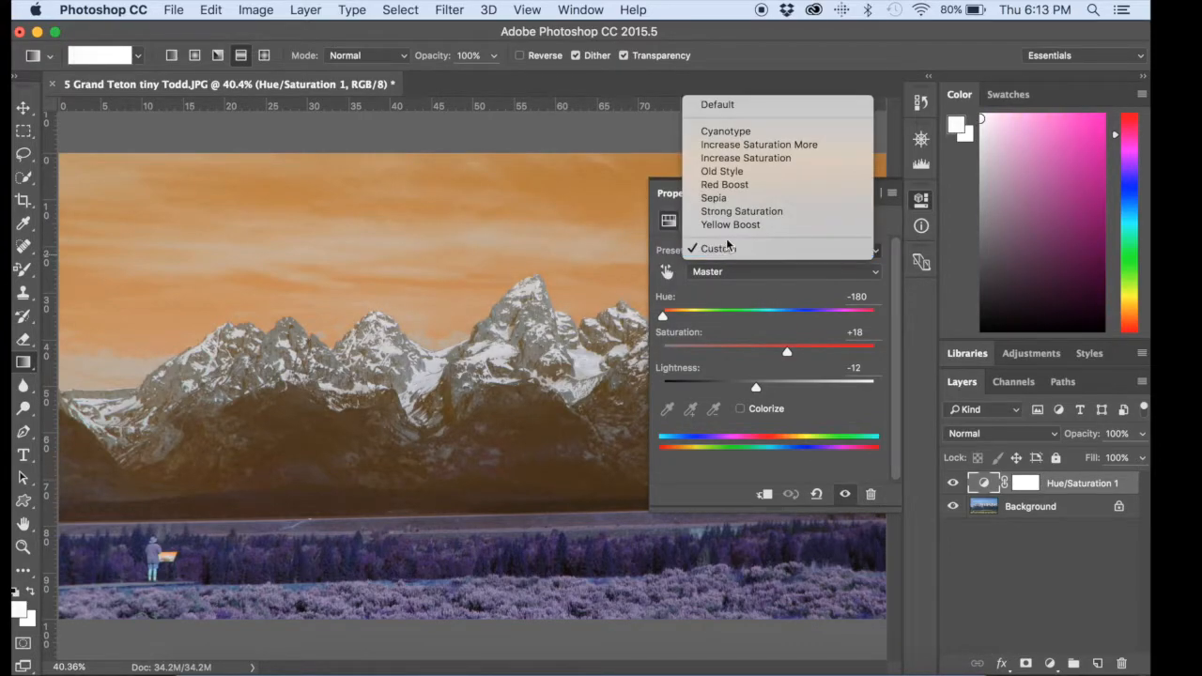
click(724, 133)
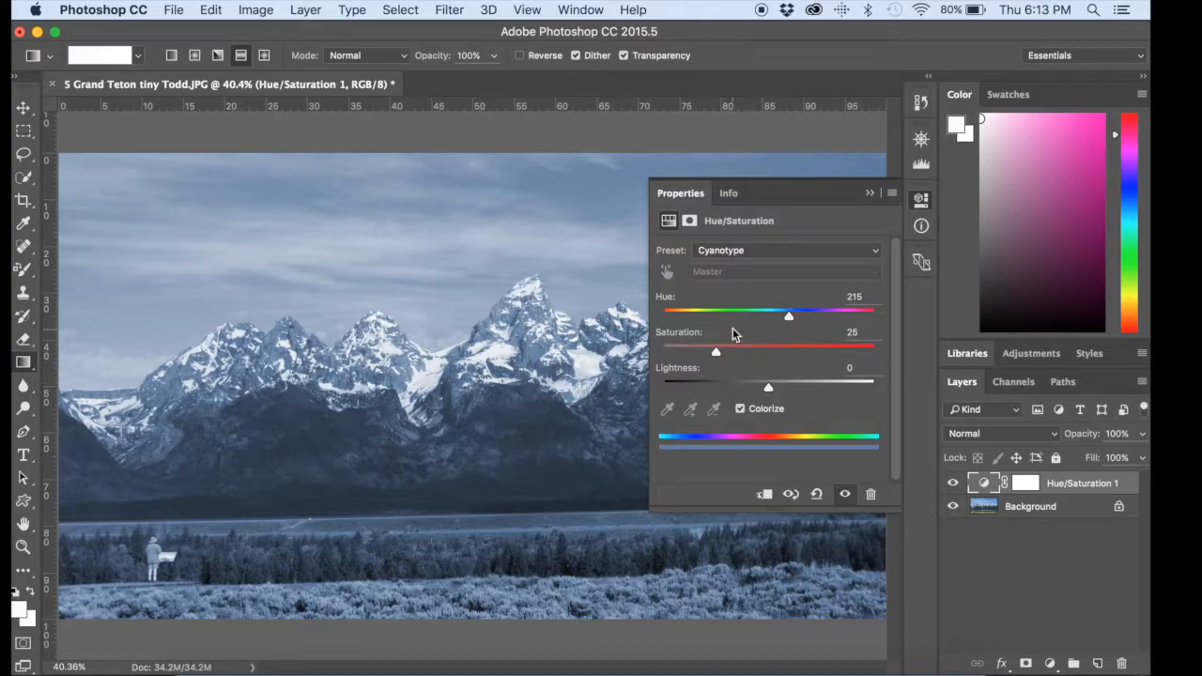
mouse_move(787, 316)
mouse_down()
mouse_move(809, 316)
mouse_move(760, 316)
mouse_move(772, 317)
mouse_up()
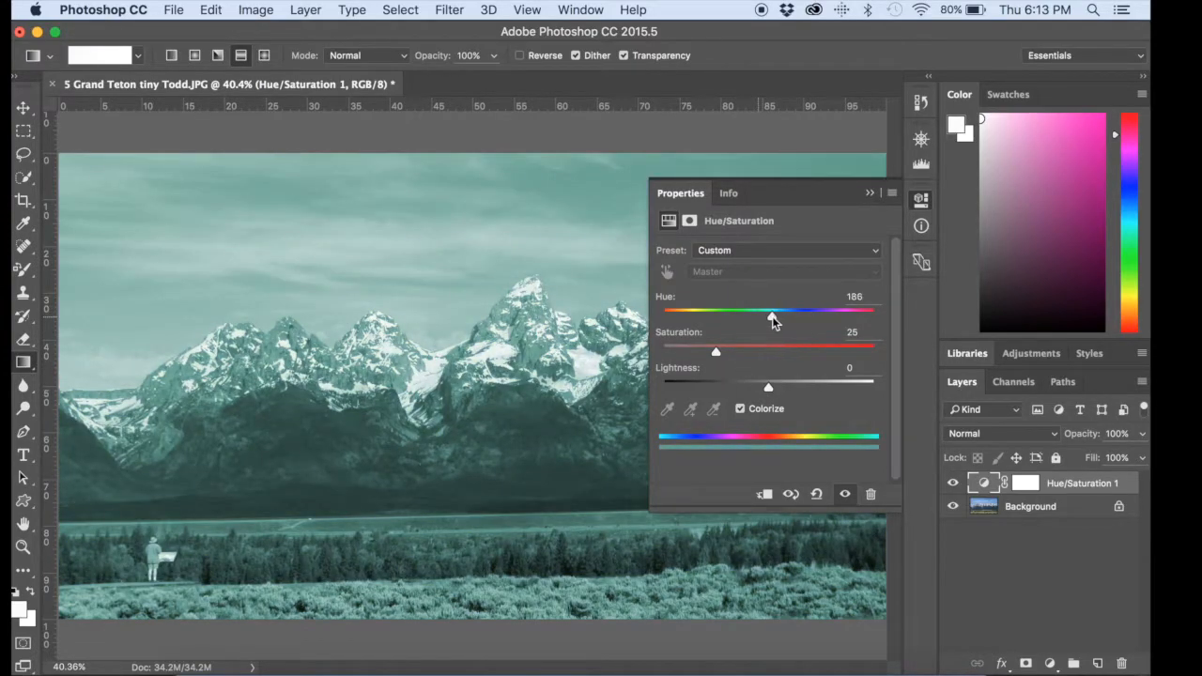
Try the Sepia preset on the Hue/Saturation adjustment layer and replace it with the Red Boost preset.
click(752, 249)
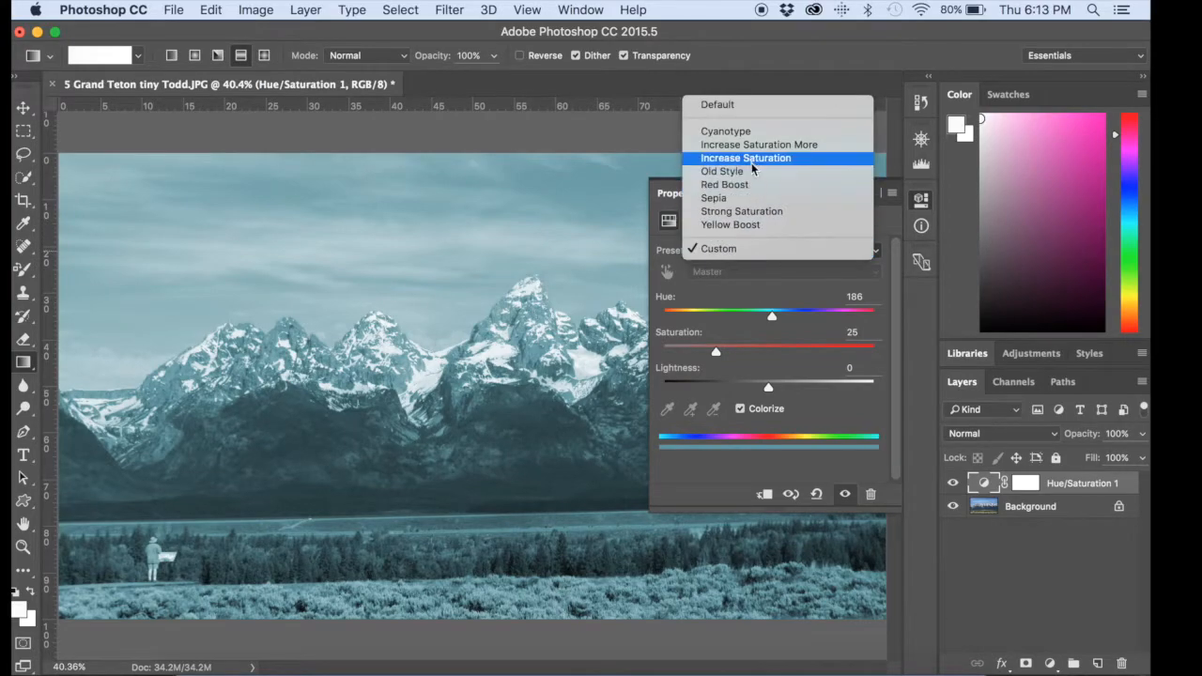
click(749, 197)
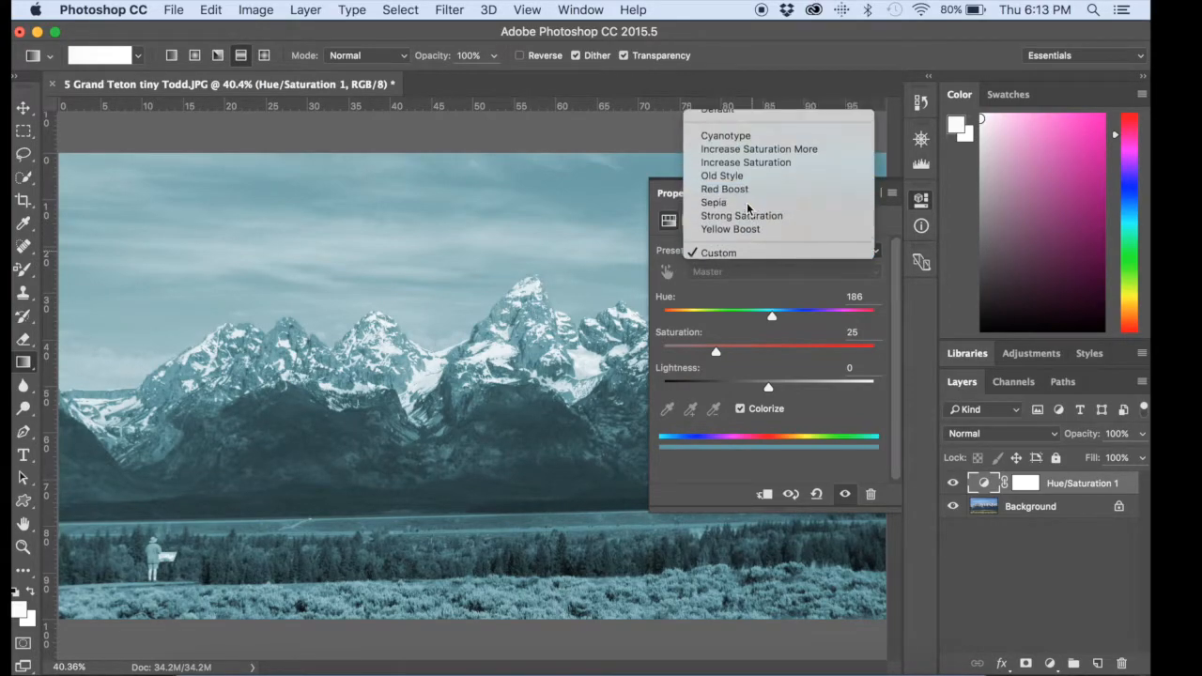
click(755, 247)
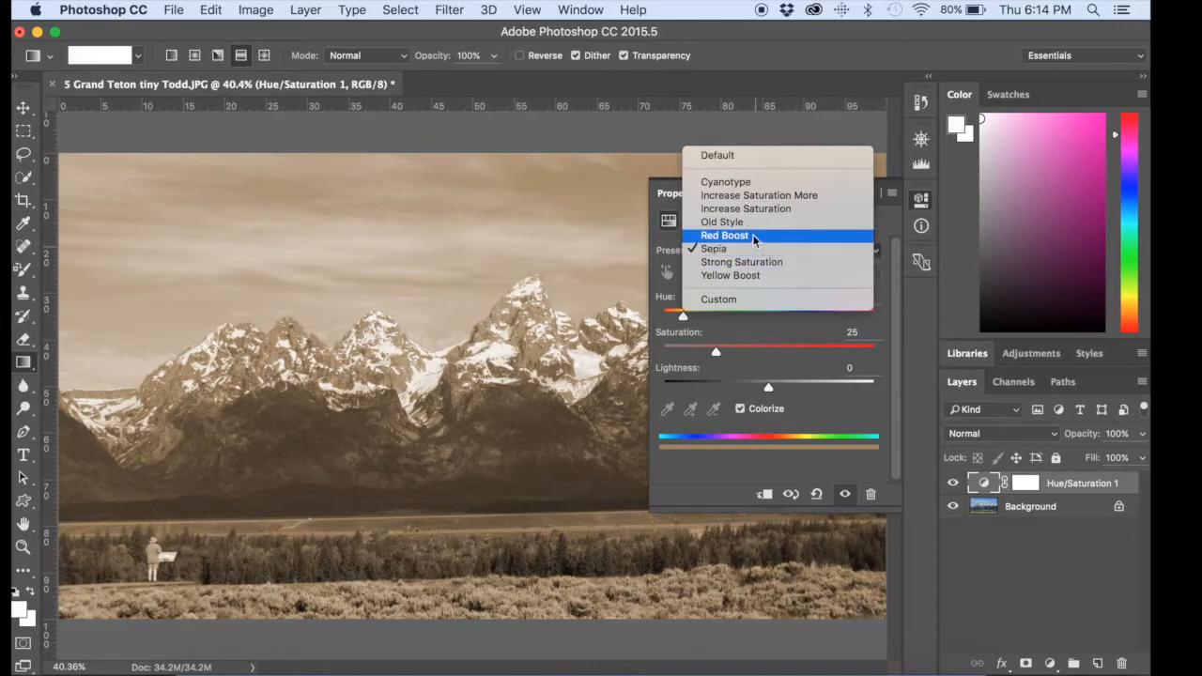
click(753, 237)
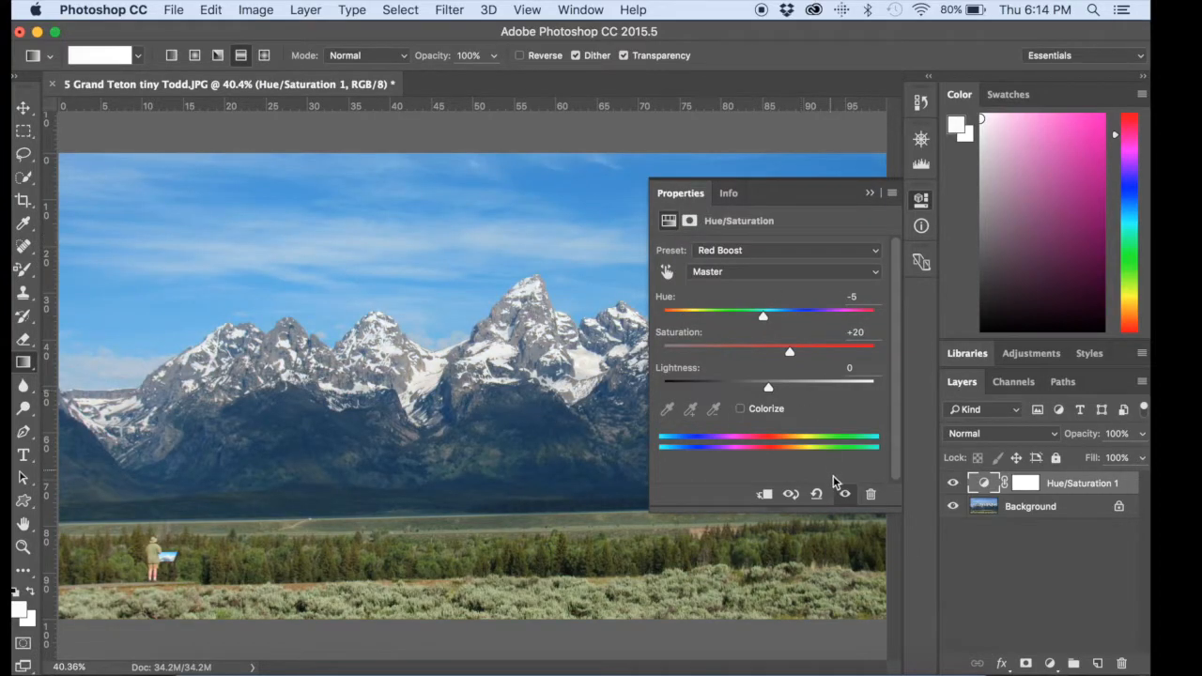
Compare the Red Boost adjustment with its previous state and with the layer's effect hidden, leaving the layer visible.
click(791, 497)
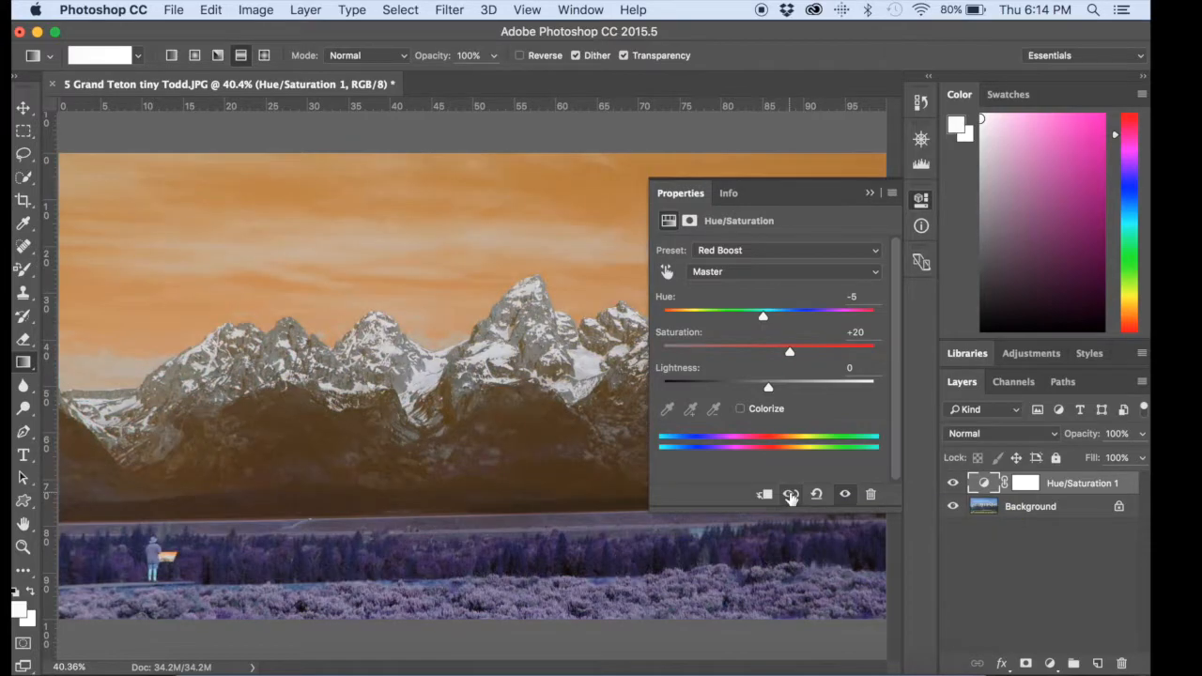
click(845, 495)
click(848, 498)
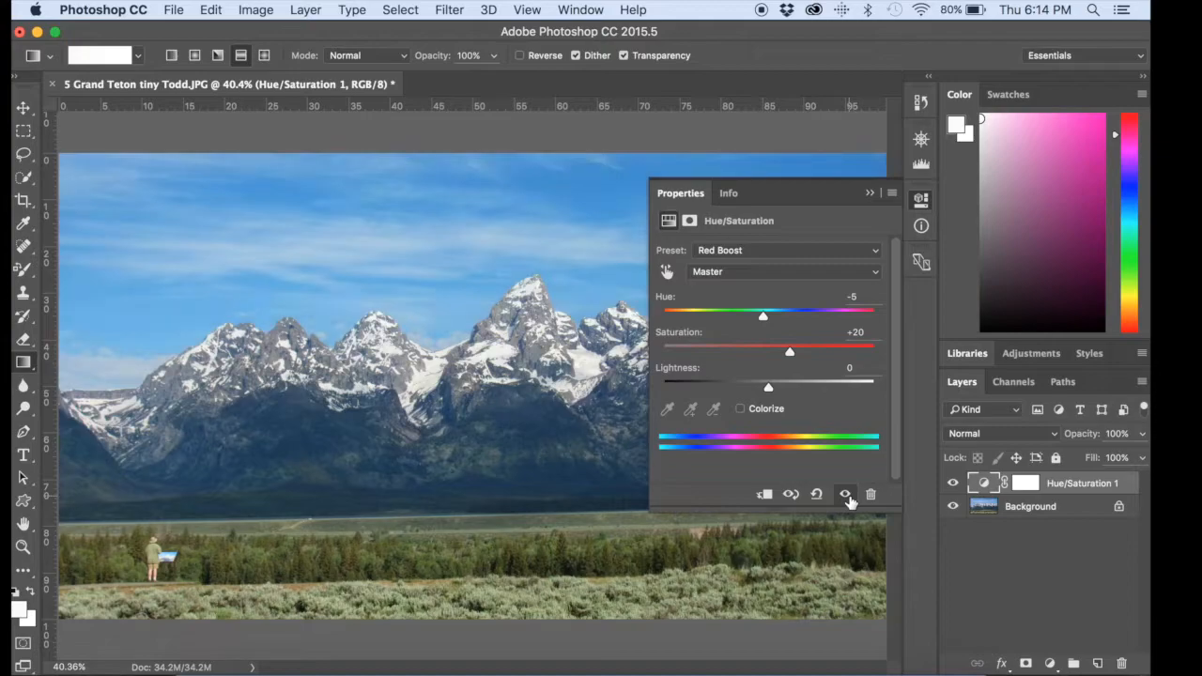
click(846, 496)
click(846, 496)
click(846, 496)
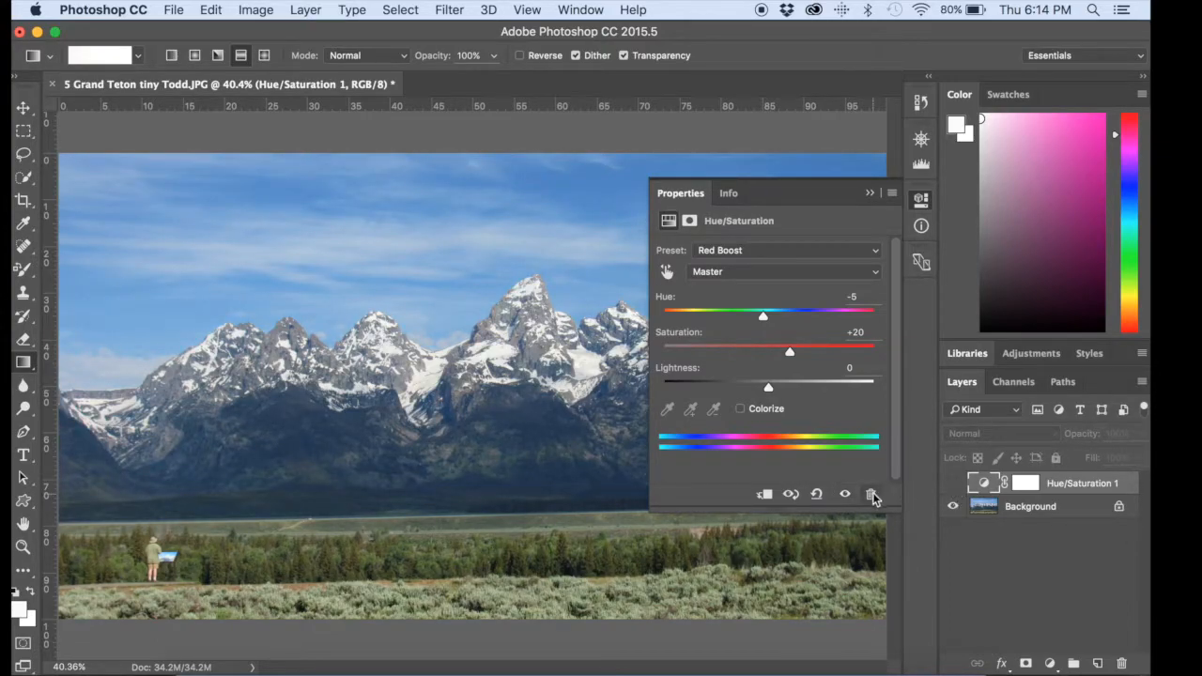
click(844, 495)
click(844, 495)
click(844, 495)
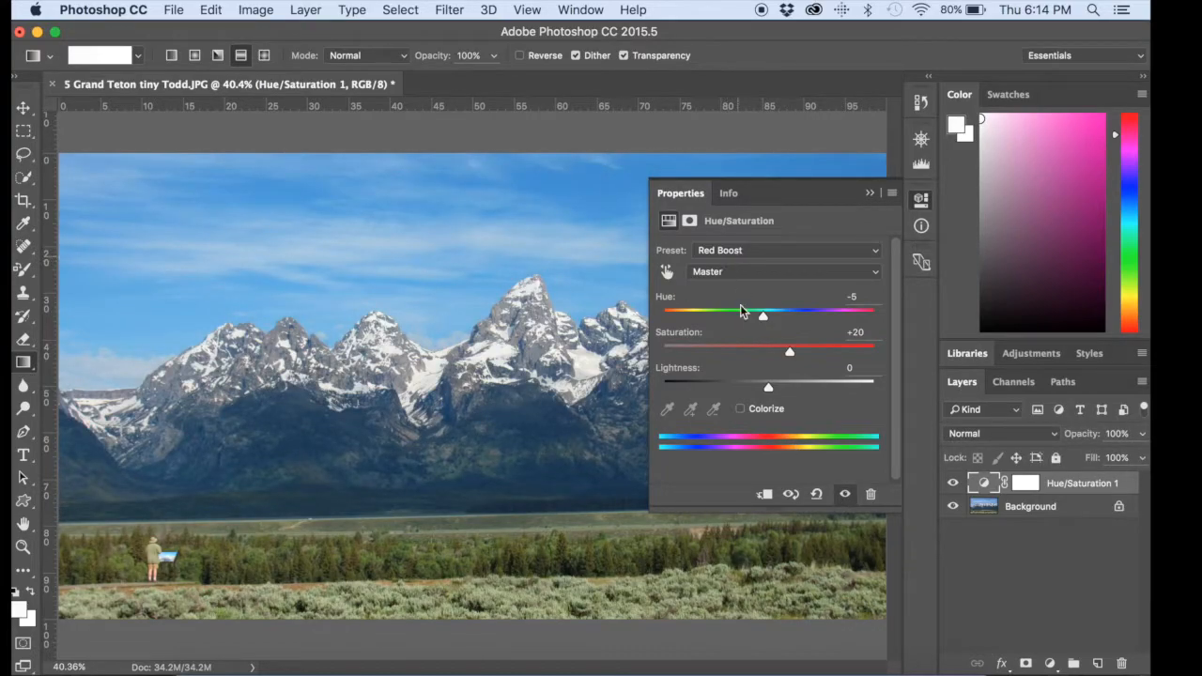
Set the Hue/Saturation adjustment's saturation to +24 and its hue to the lowest value, and collapse its properties.
drag(763, 319, 777, 318)
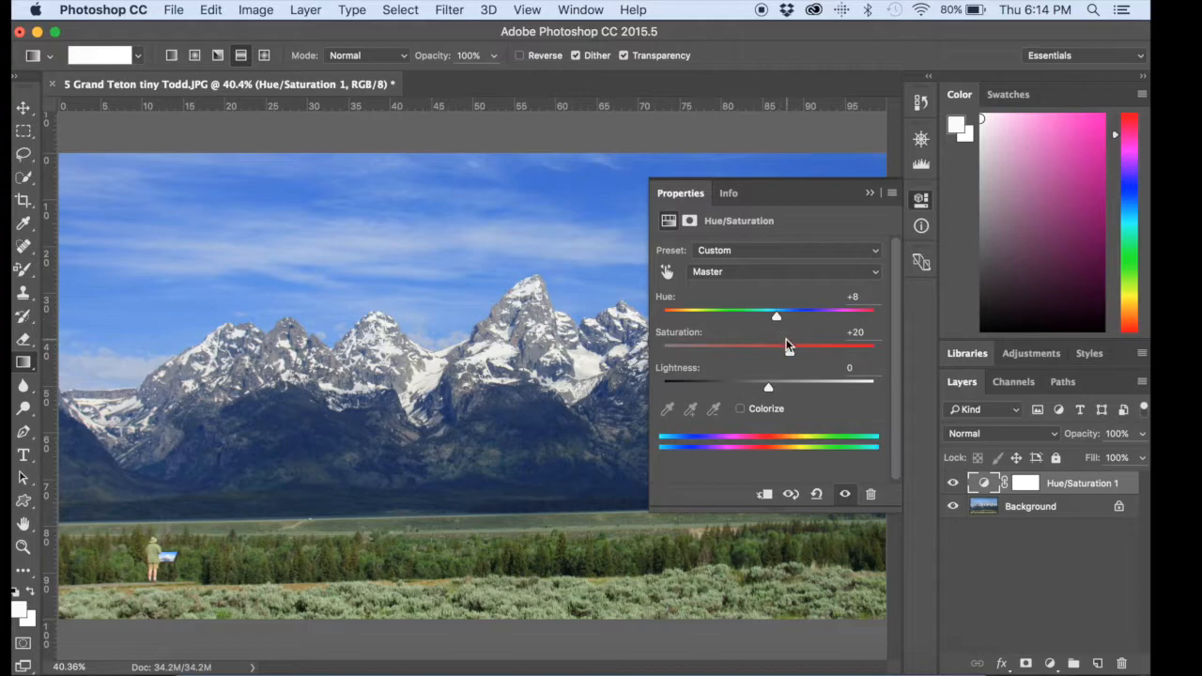
drag(789, 354, 797, 359)
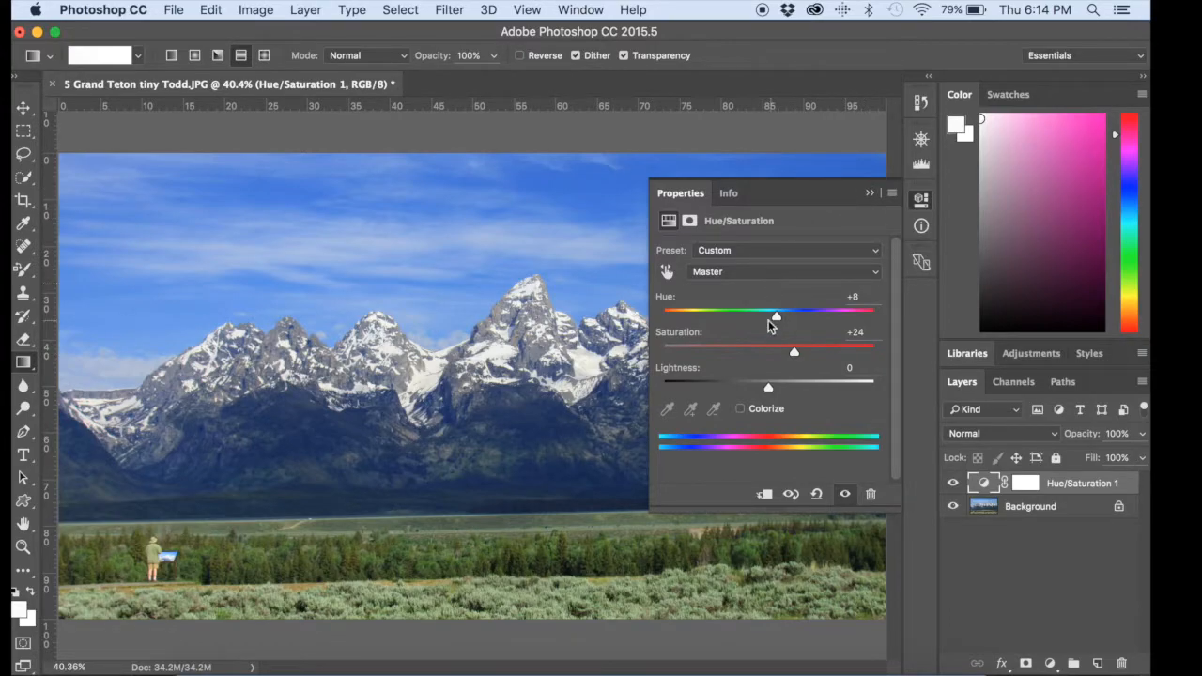
drag(771, 317, 662, 316)
click(871, 194)
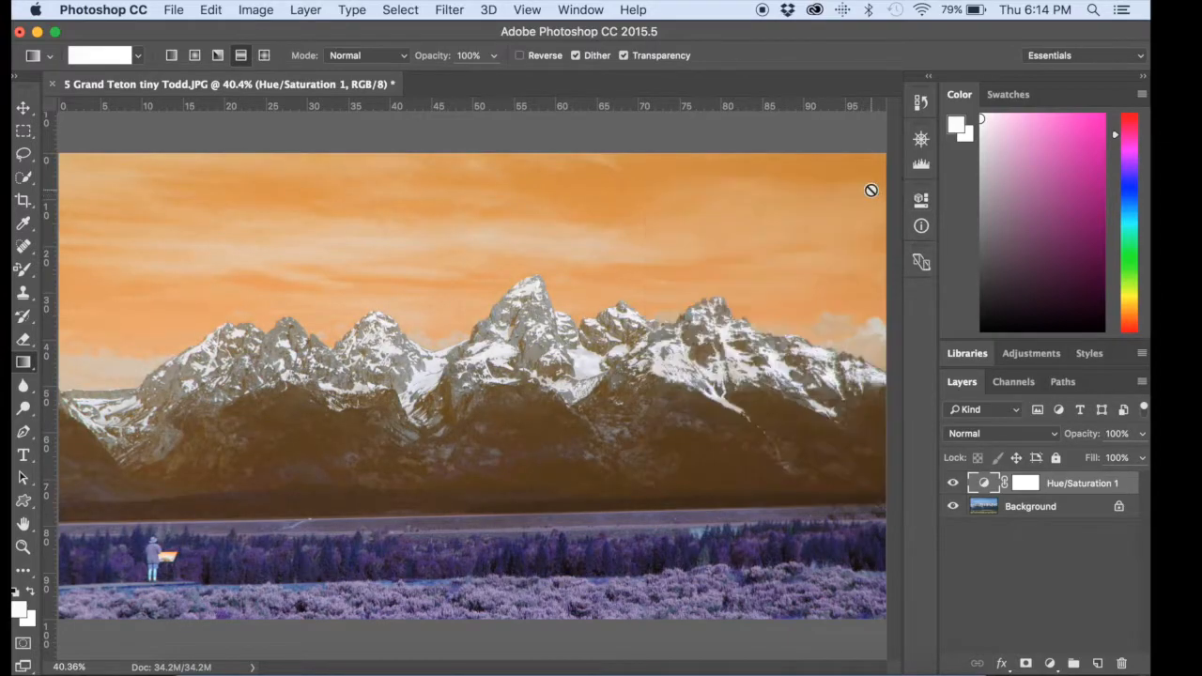
Try the Hue/Saturation adjustment layer at 67% opacity and return it to 100%.
drag(1099, 437, 1069, 437)
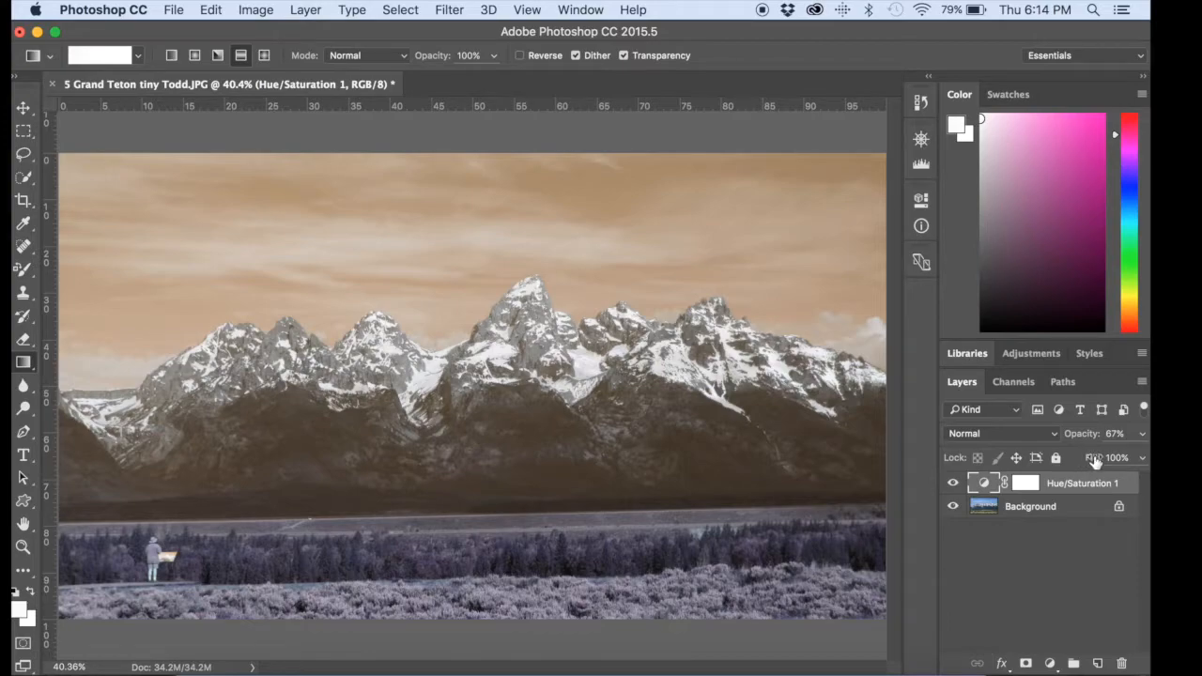
drag(1074, 443, 1147, 438)
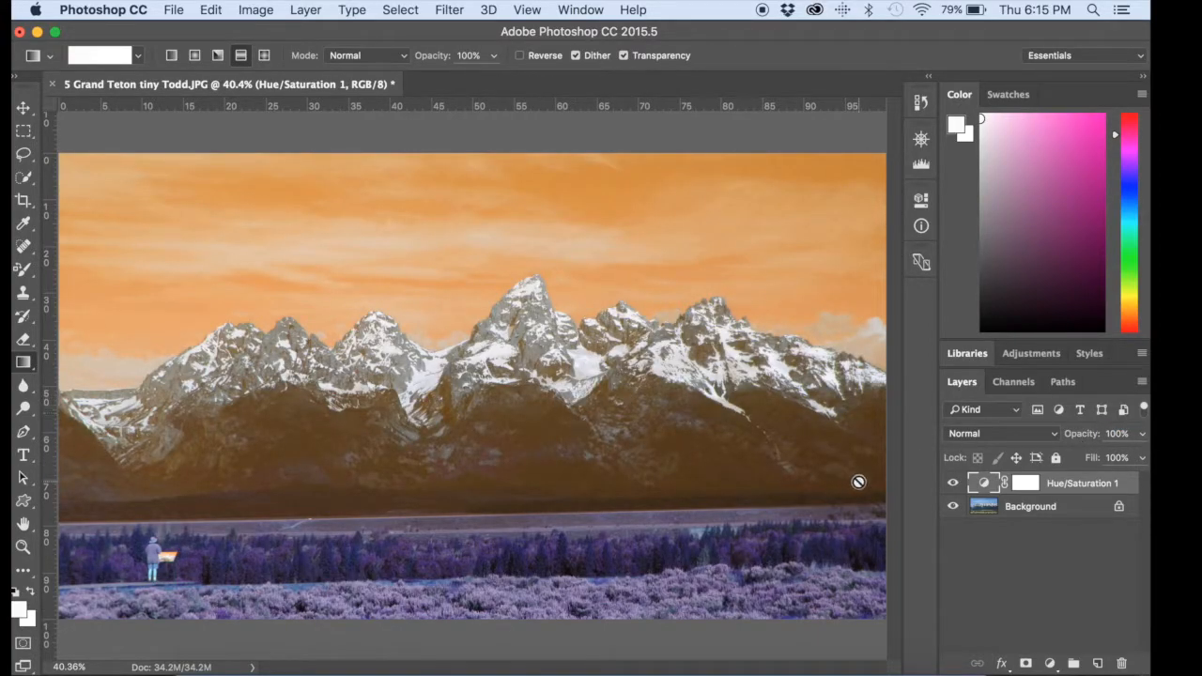
Select the Hue/Saturation layer mask and try white-to-black linear gradients on it: downward, upward and horizontally from right to left.
click(1023, 483)
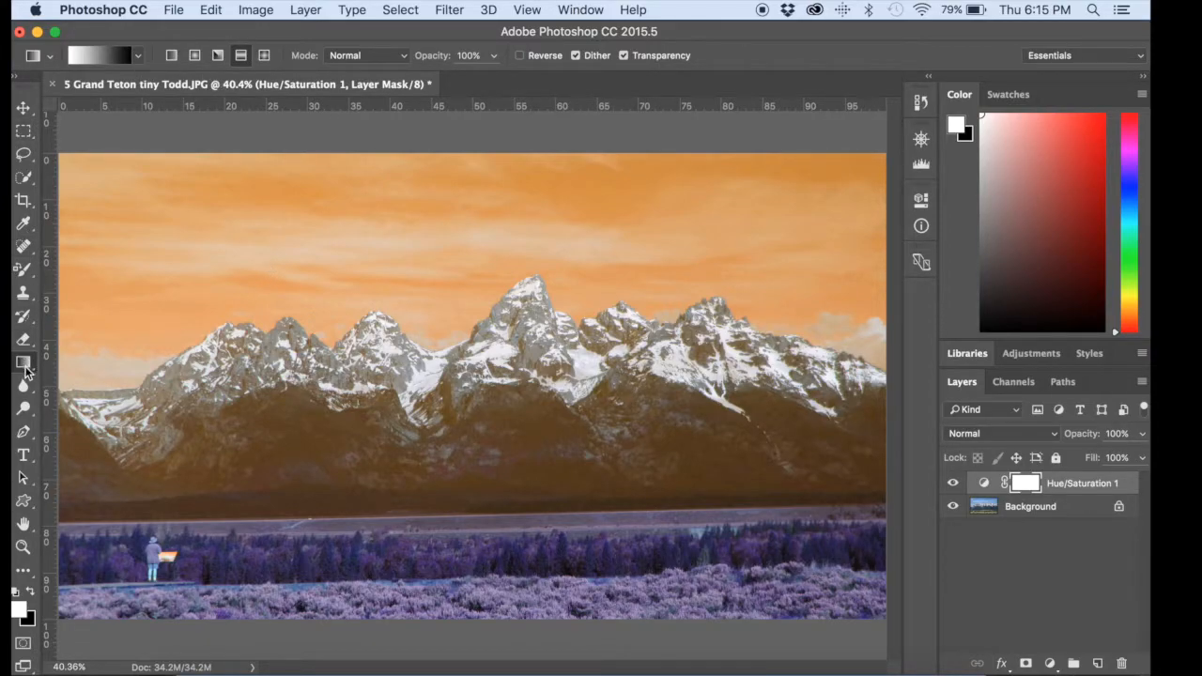
click(172, 57)
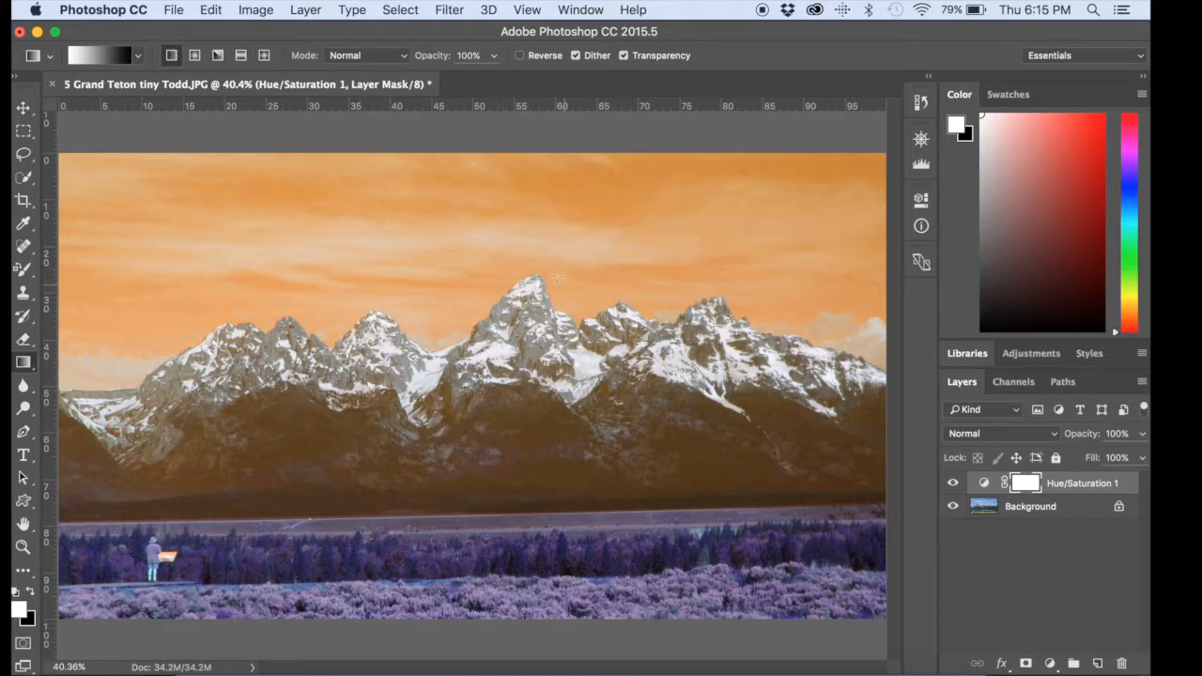
drag(538, 275, 532, 435)
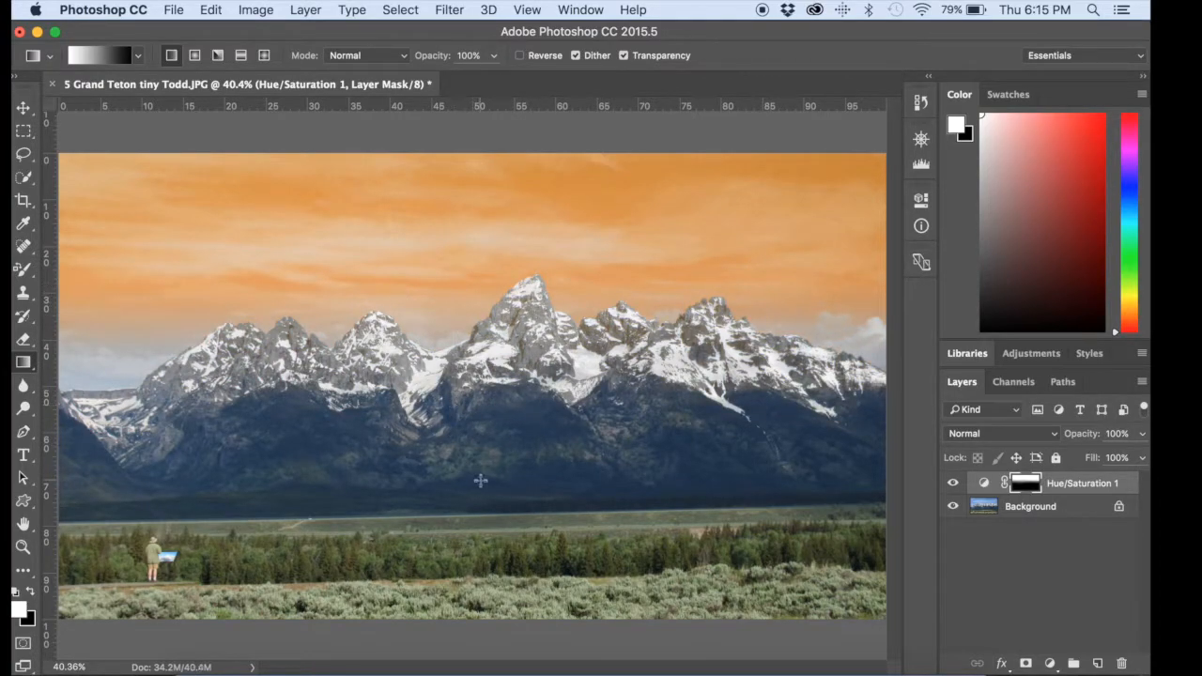
drag(486, 538, 486, 377)
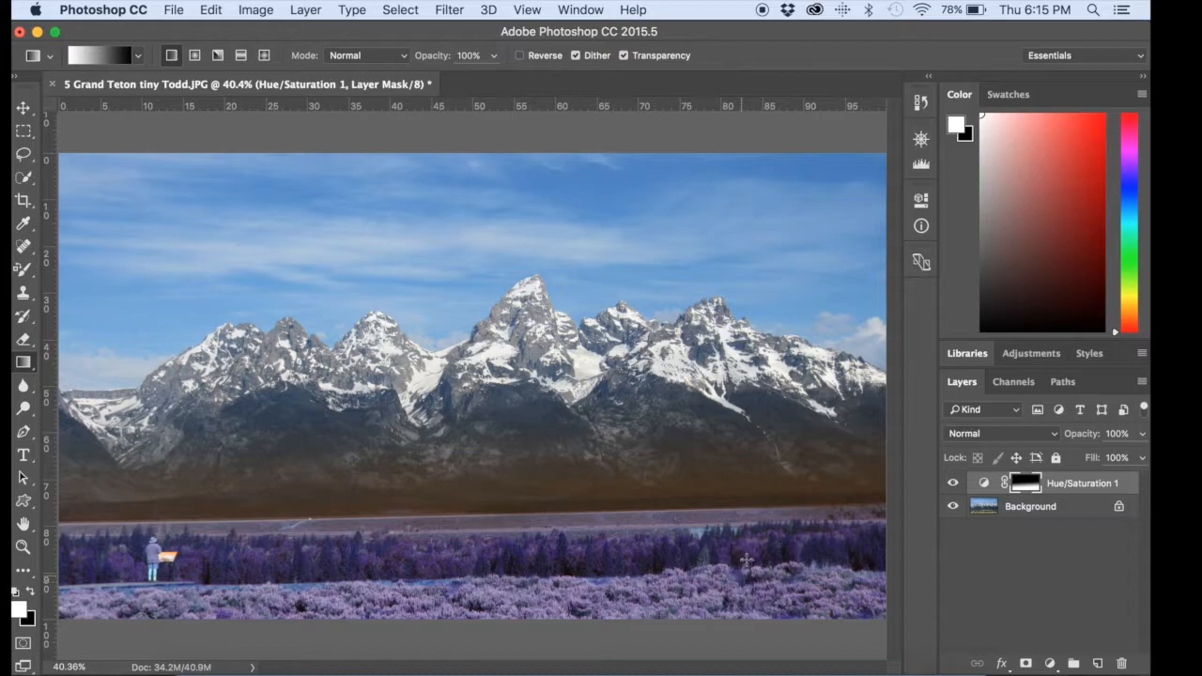
drag(796, 444, 520, 441)
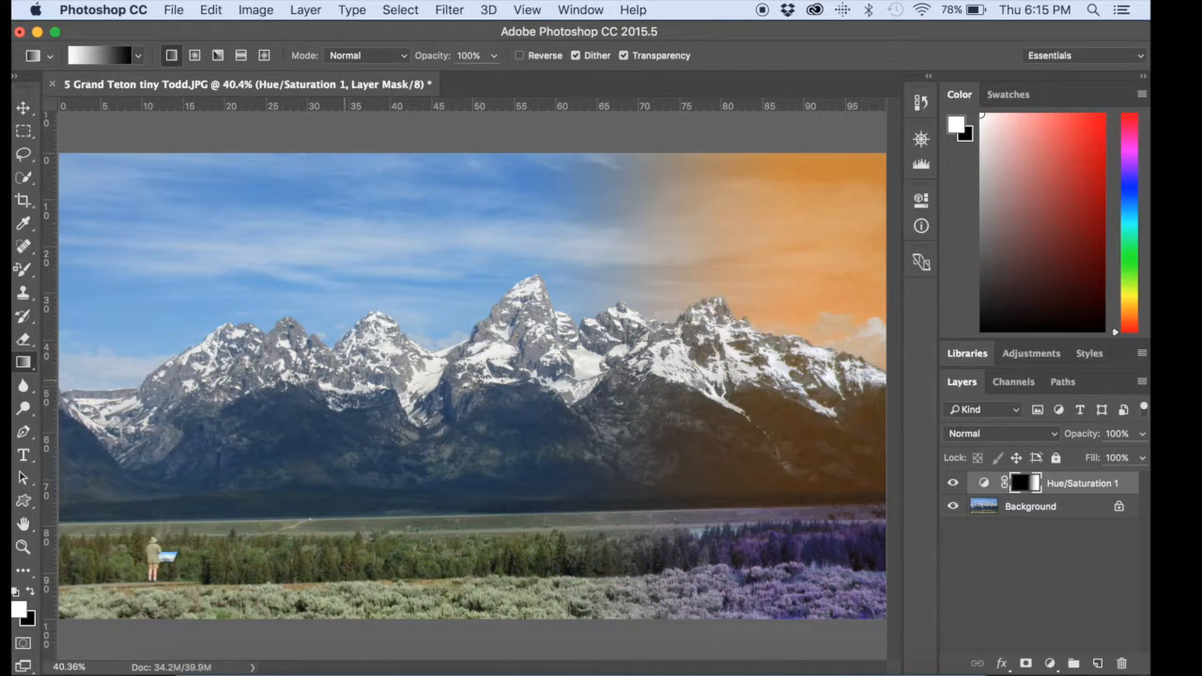
Mask the Hue/Saturation layer with a vertical reflected gradient, from the ridge line down to the lower mountain slopes.
click(240, 56)
drag(420, 324, 416, 462)
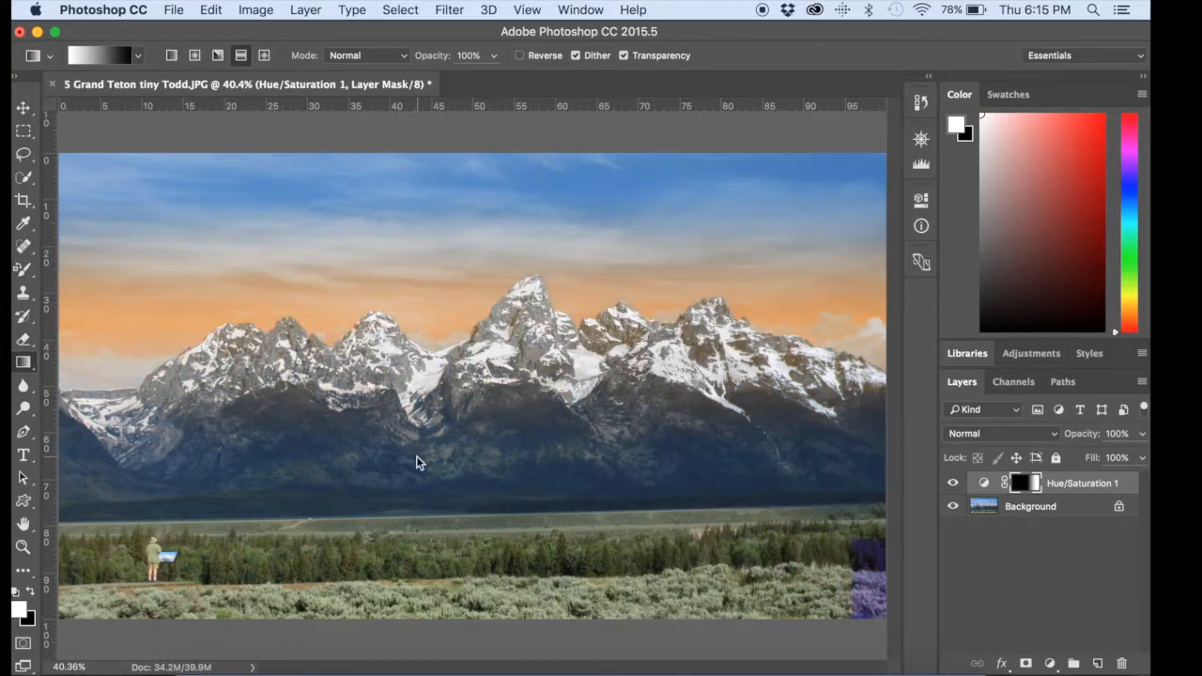
drag(357, 270, 464, 413)
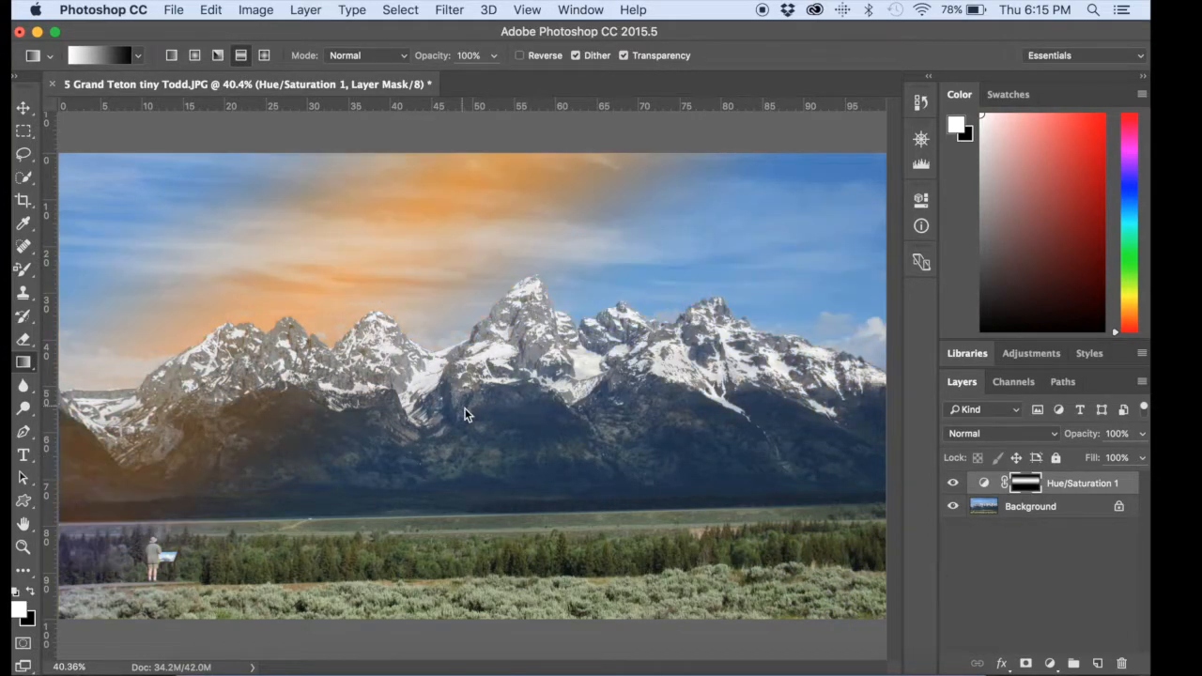
drag(641, 323, 638, 443)
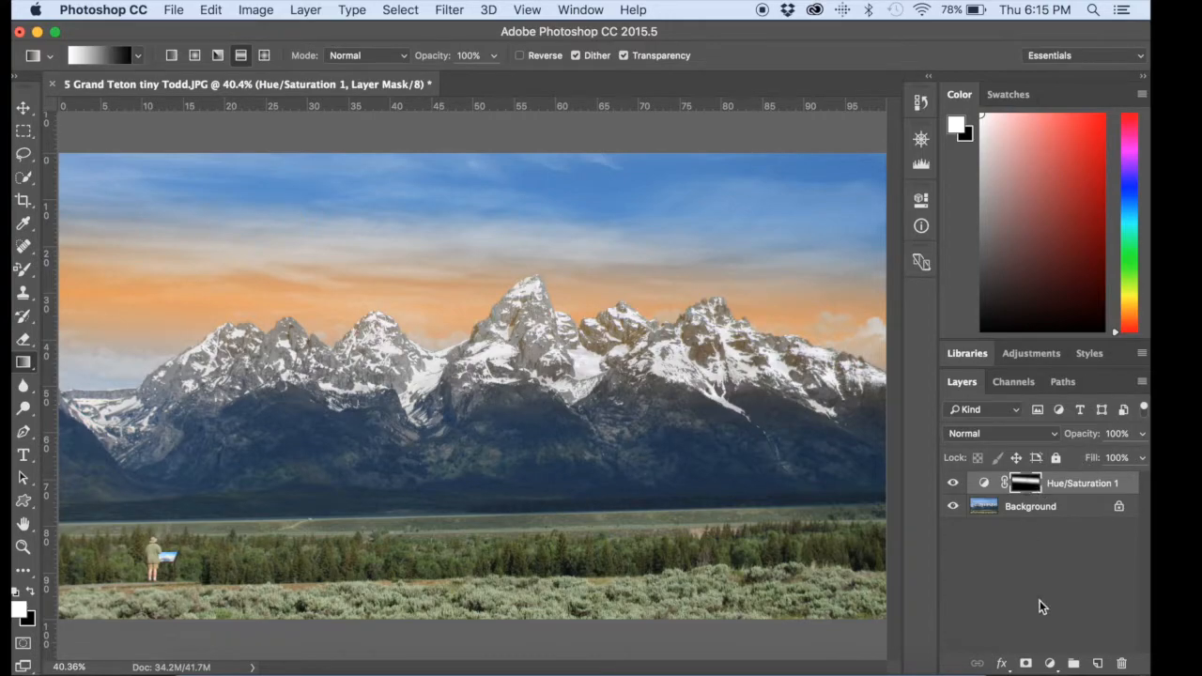
Add a Photo Filter adjustment layer above Hue/Saturation with blue #000bec as its colour and a density of 97%.
click(1051, 665)
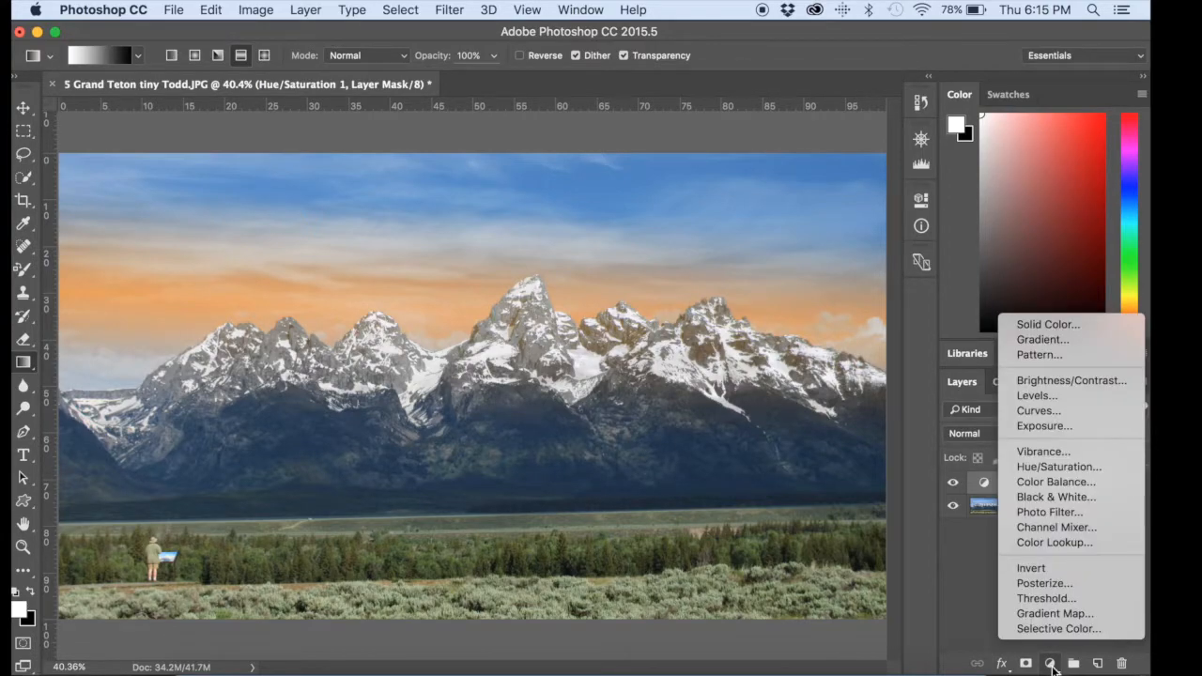
click(1046, 512)
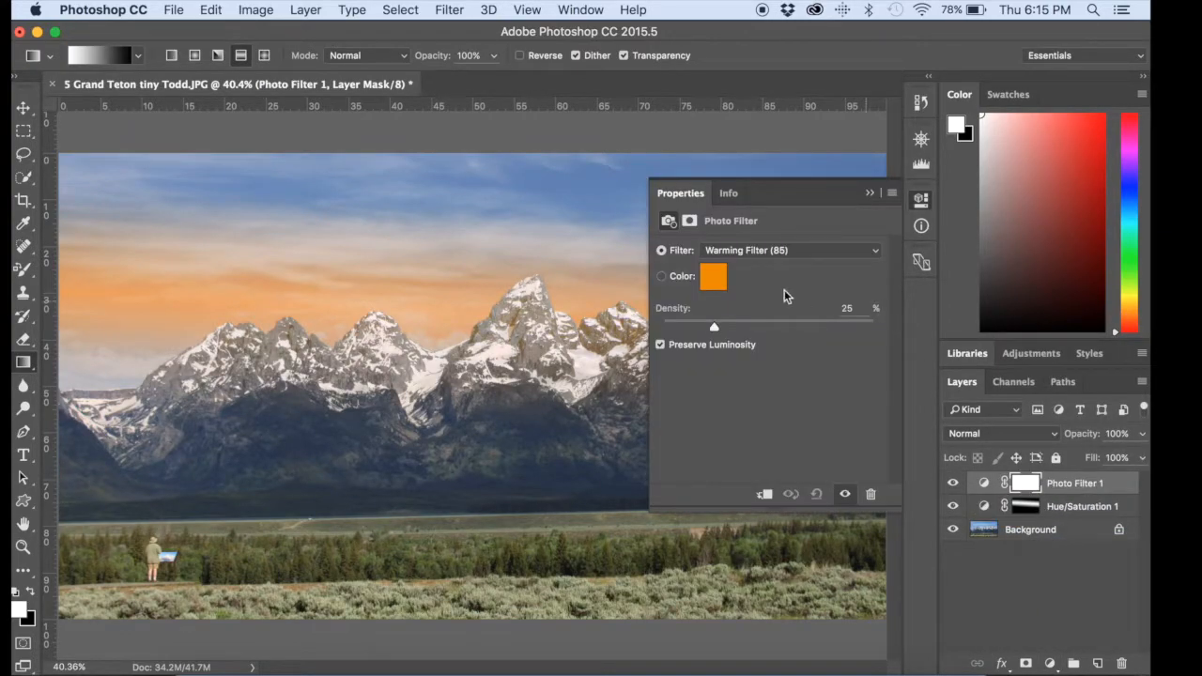
click(718, 275)
drag(590, 280, 597, 387)
click(594, 262)
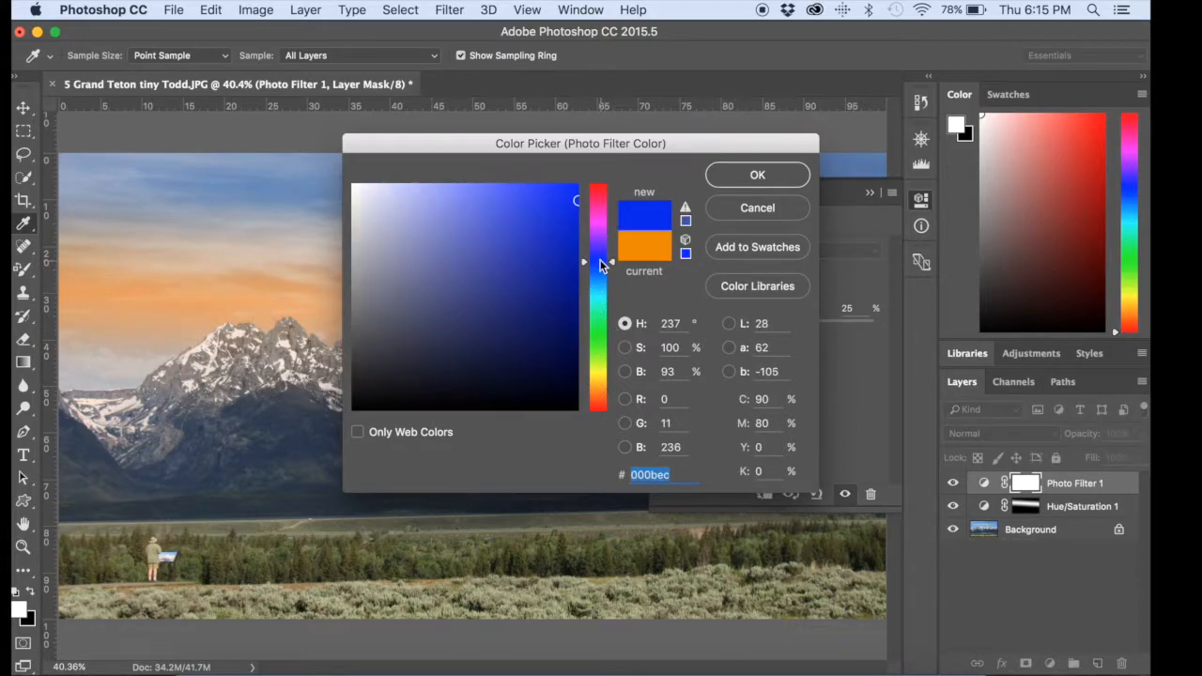
click(757, 178)
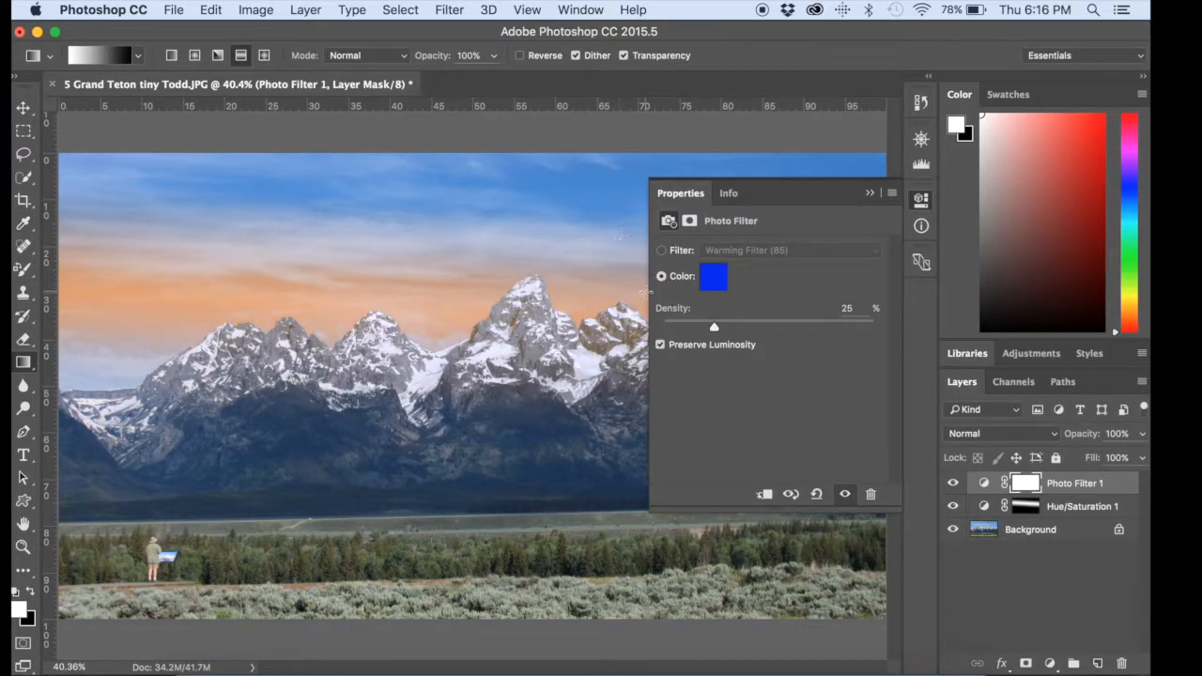
drag(714, 327, 855, 329)
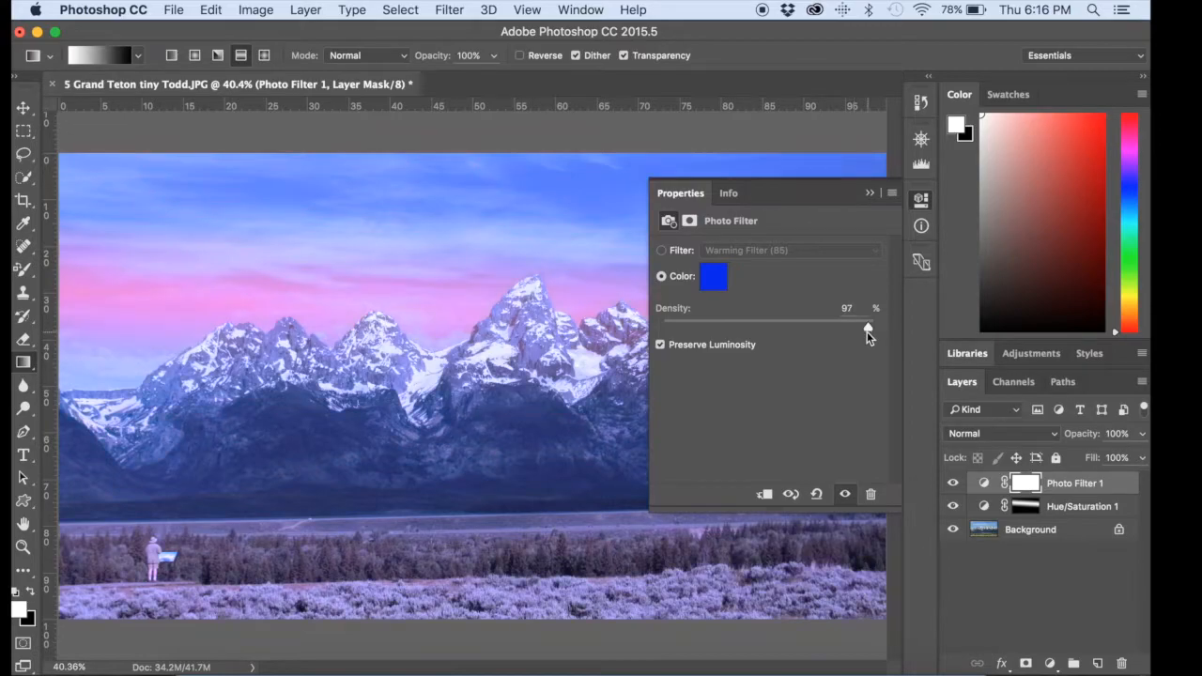
click(869, 192)
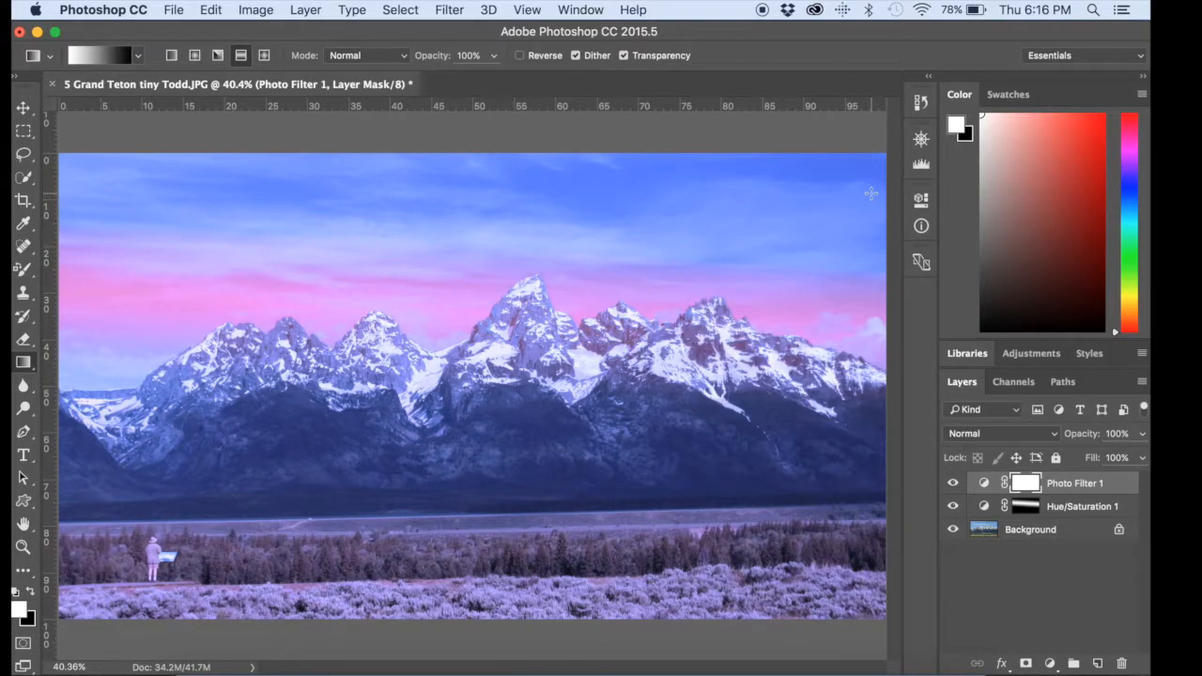
Delete the Photo Filter adjustment layer.
click(1063, 485)
key(Delete)
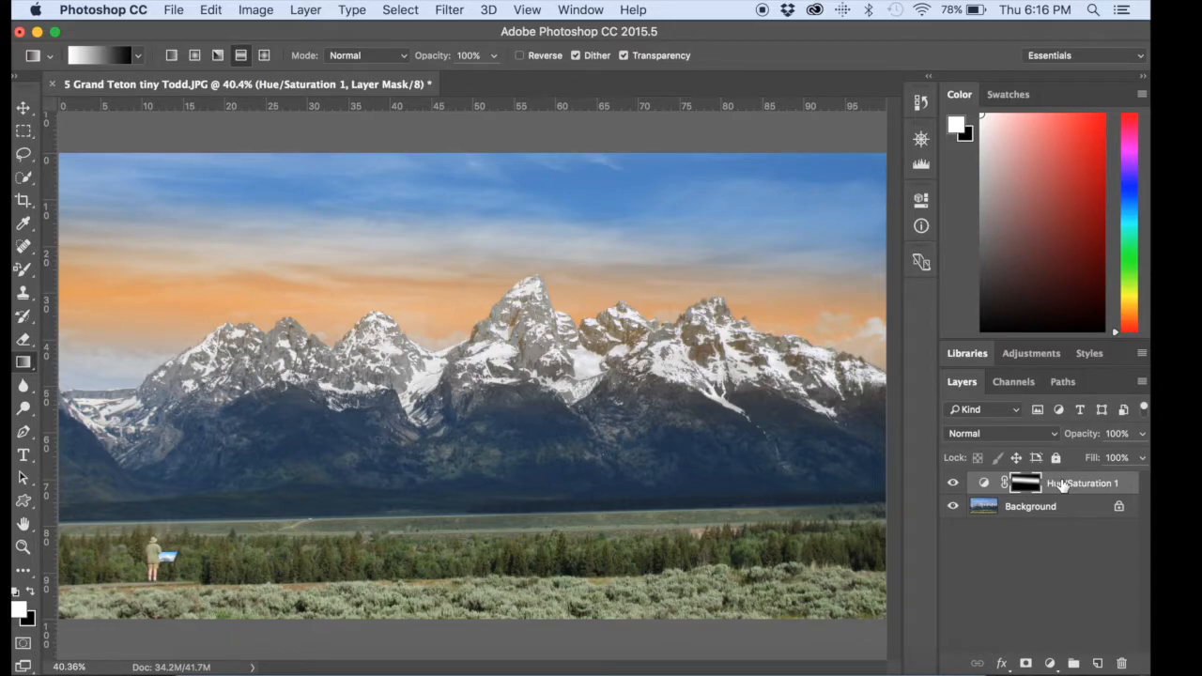
Compare the photo with the masked Hue/Saturation adjustment layer hidden and shown.
click(953, 482)
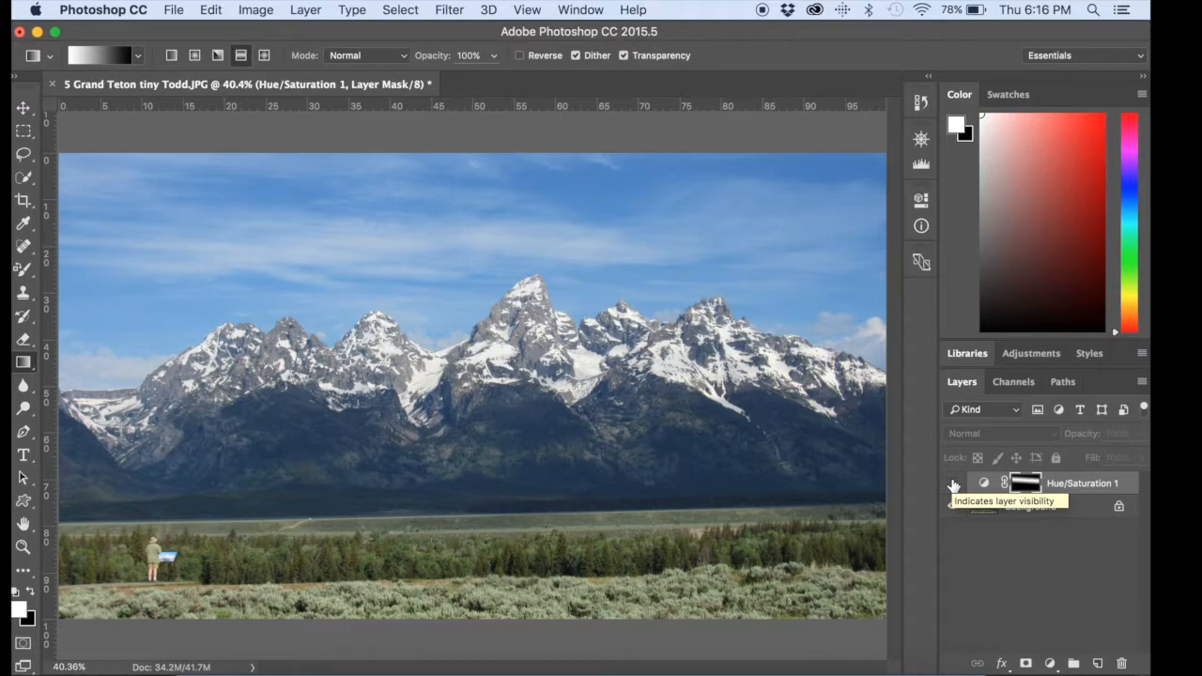
click(953, 482)
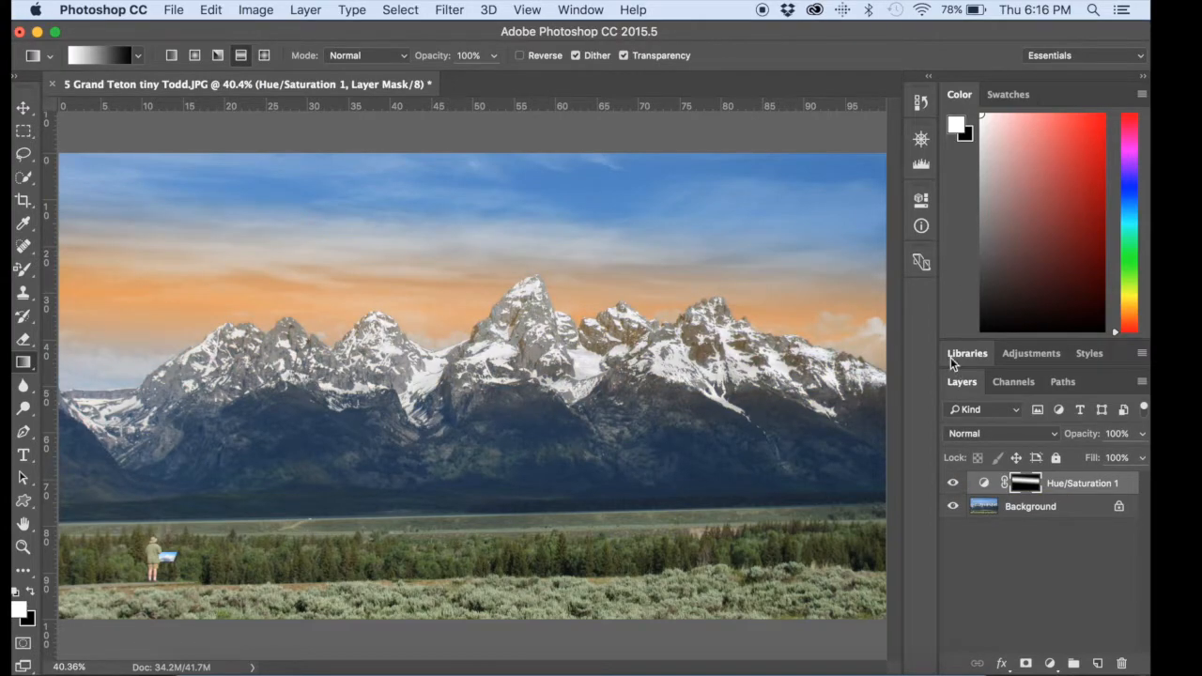
click(252, 11)
click(252, 10)
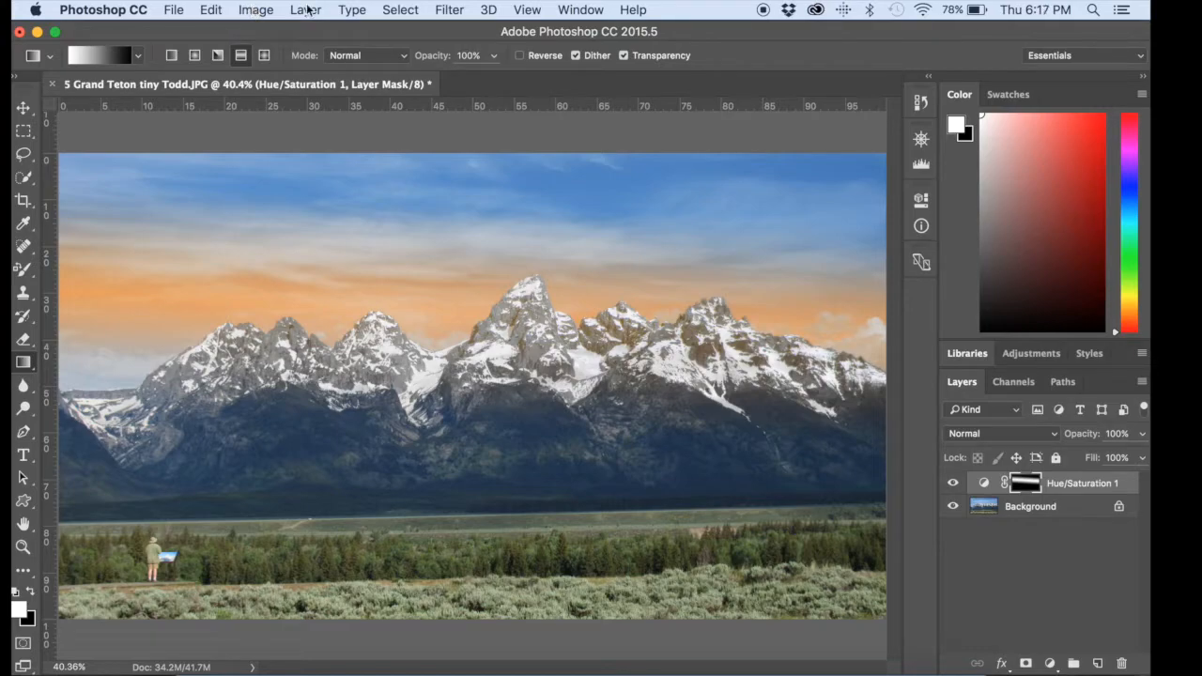